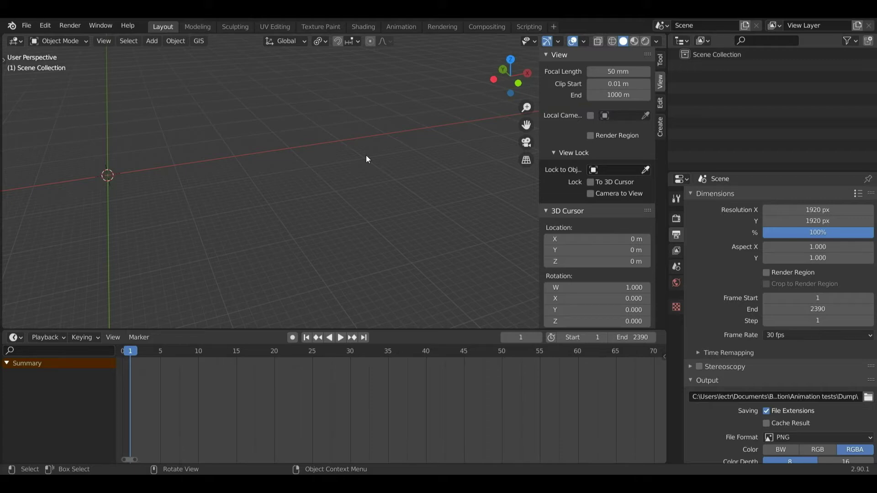
Orbit the viewport across the grid and bring up the Shift+A Add menu
middle_drag(365, 155, 442, 200)
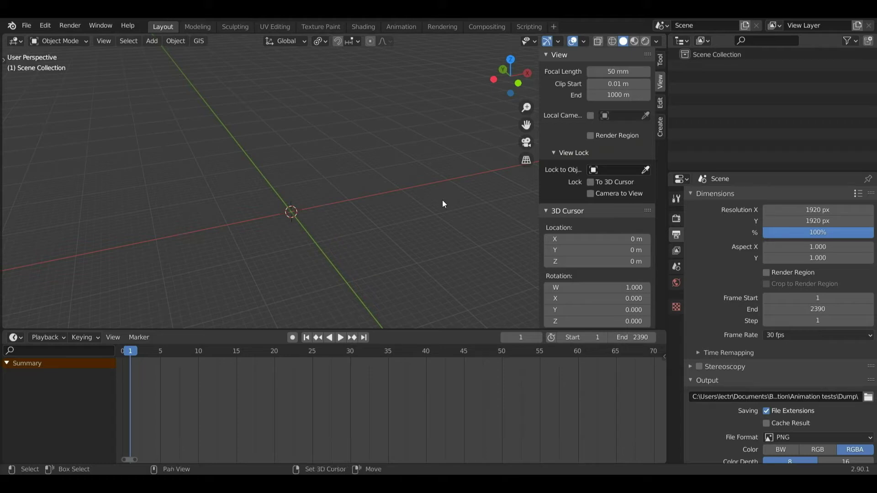
key(shift+a)
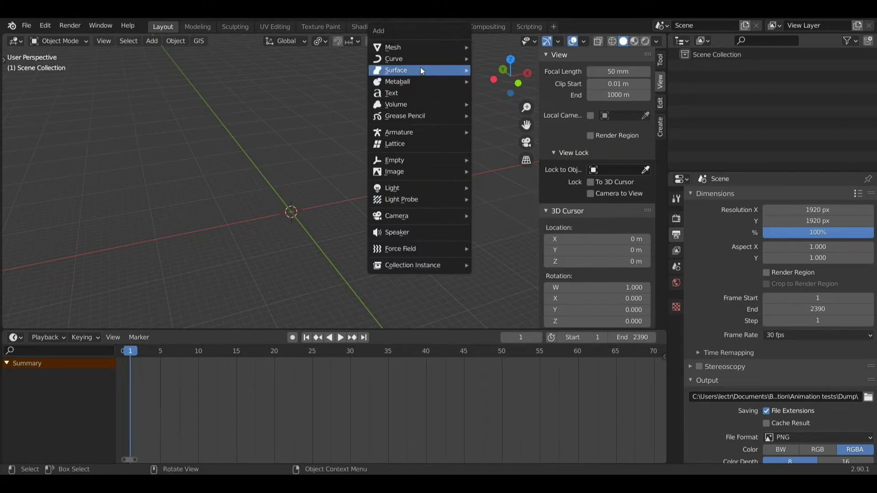
Add a Cube mesh at the world origin from Add > Mesh
mouse_move(419, 49)
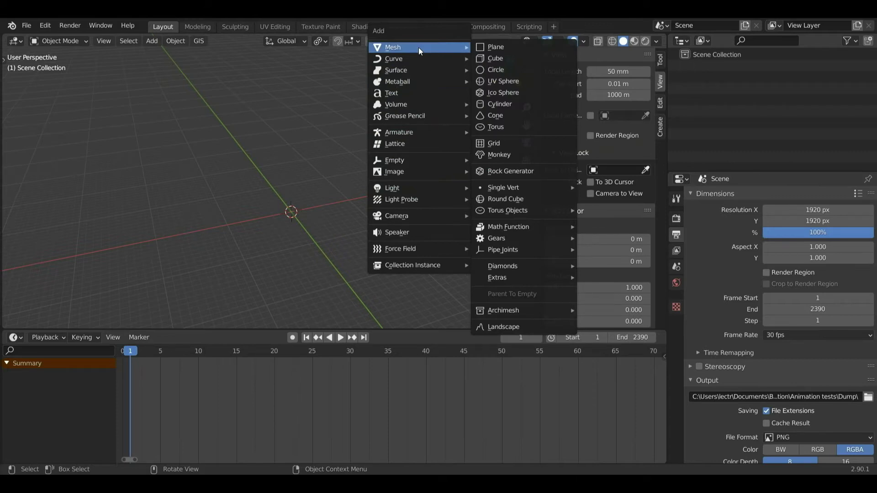
click(493, 58)
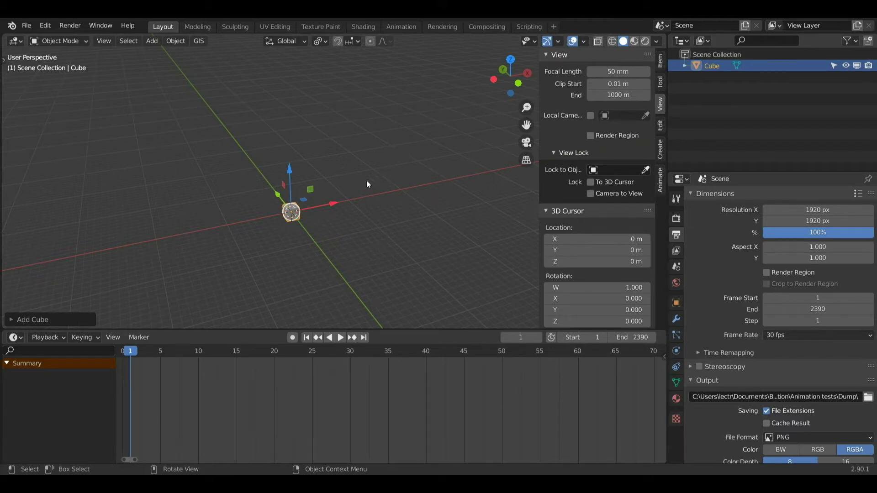
click(388, 215)
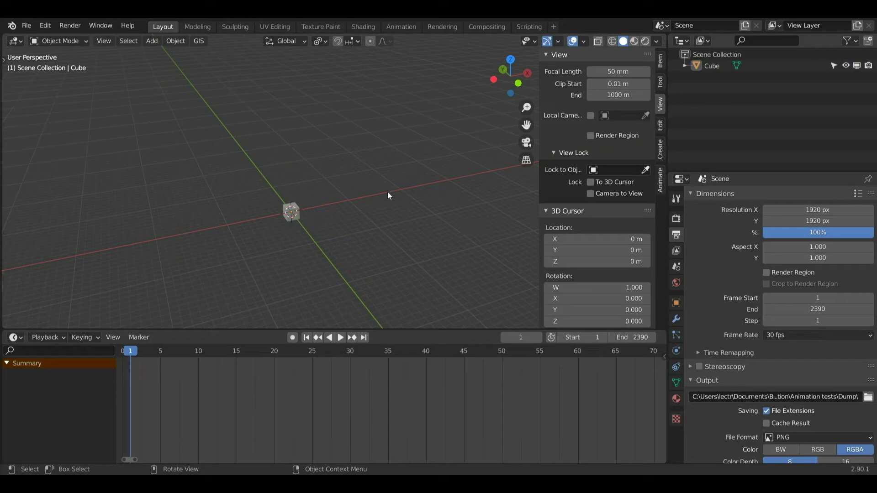
click(300, 213)
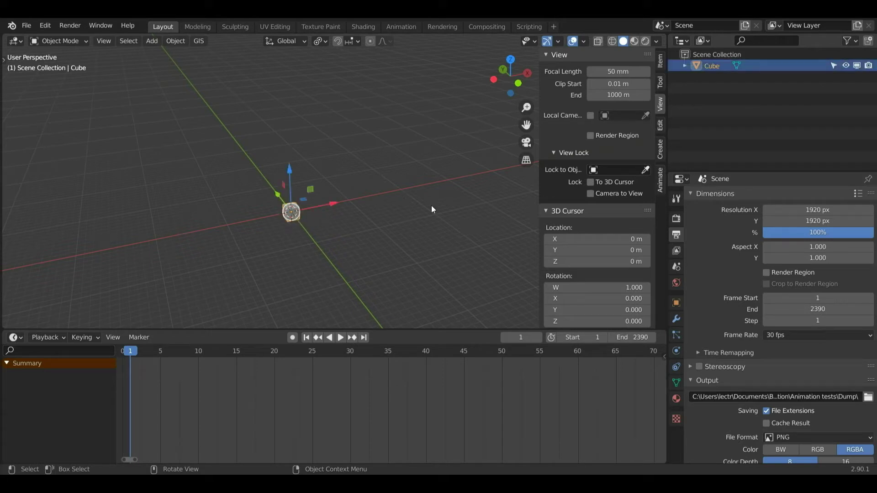
key(g)
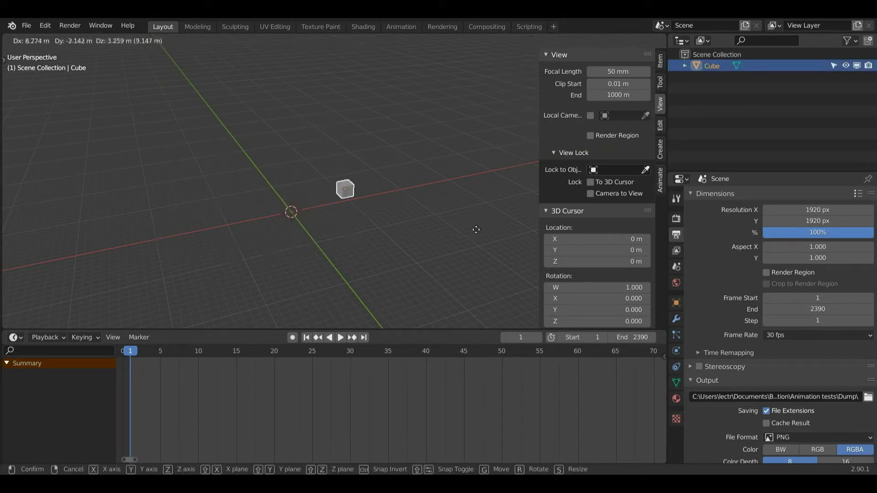
key(Escape)
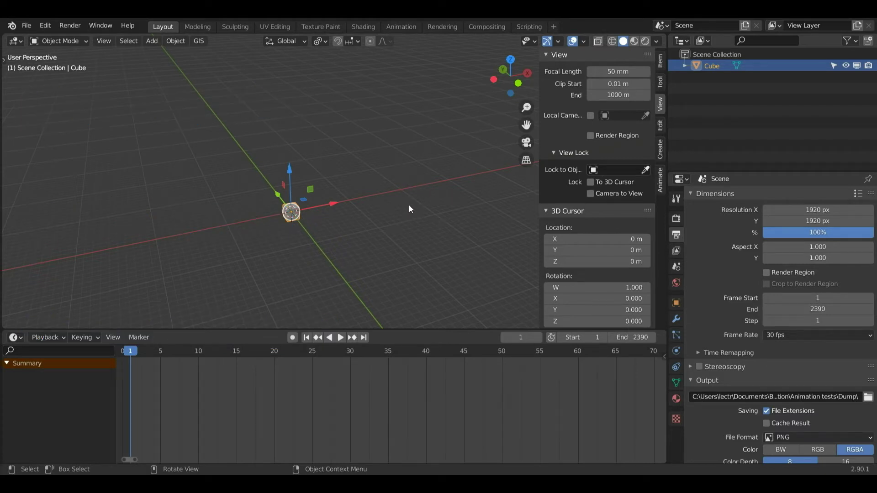
Cancel a Y/X axis-locked move of the cube and start scaling it uniformly to 4.5768
key(g)
key(y)
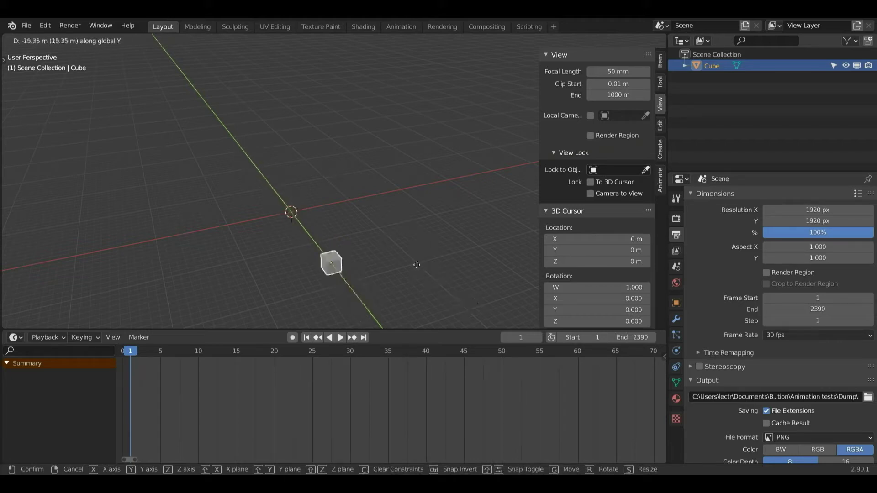
key(x)
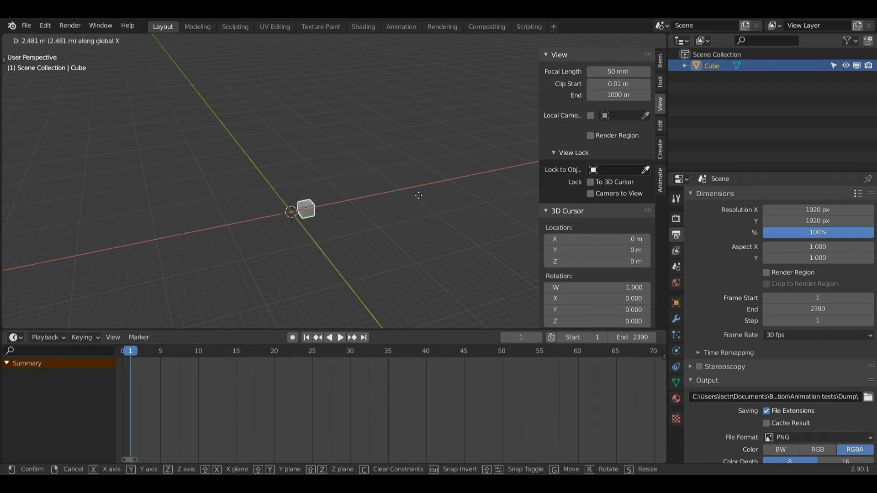
key(y)
key(Escape)
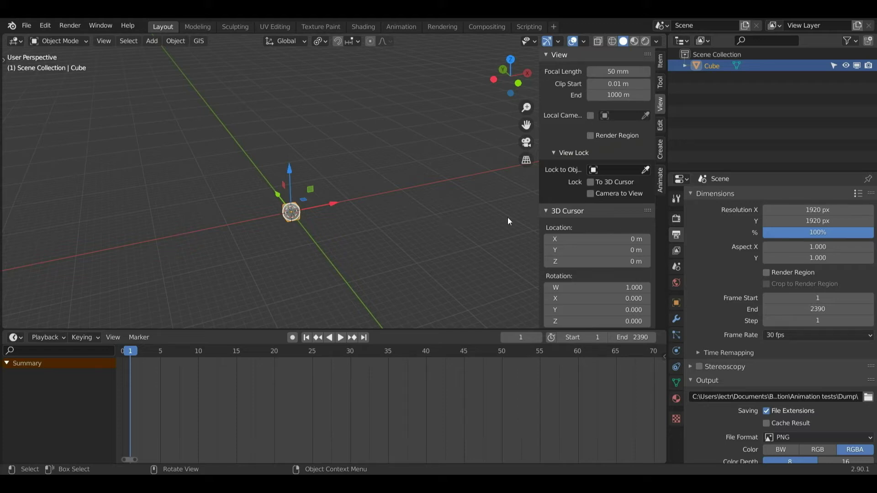
key(s)
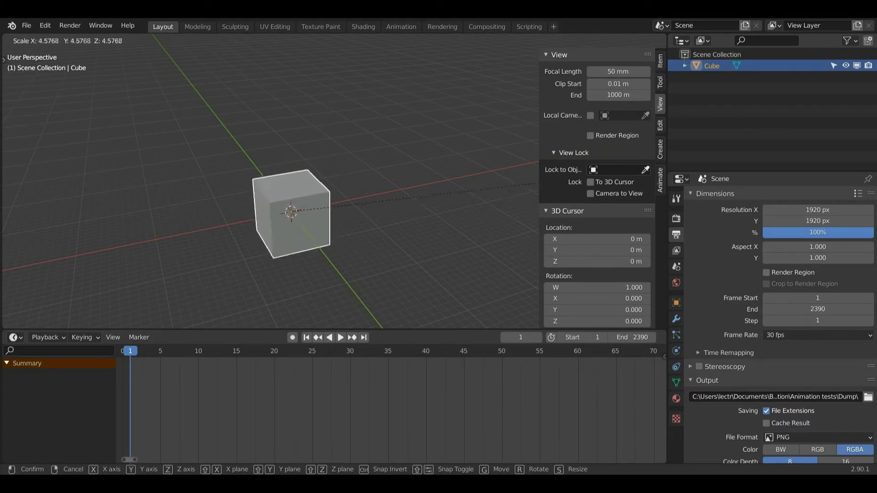
Confirm the larger cube size, then cancel a second resize and undo a trial move
click(705, 78)
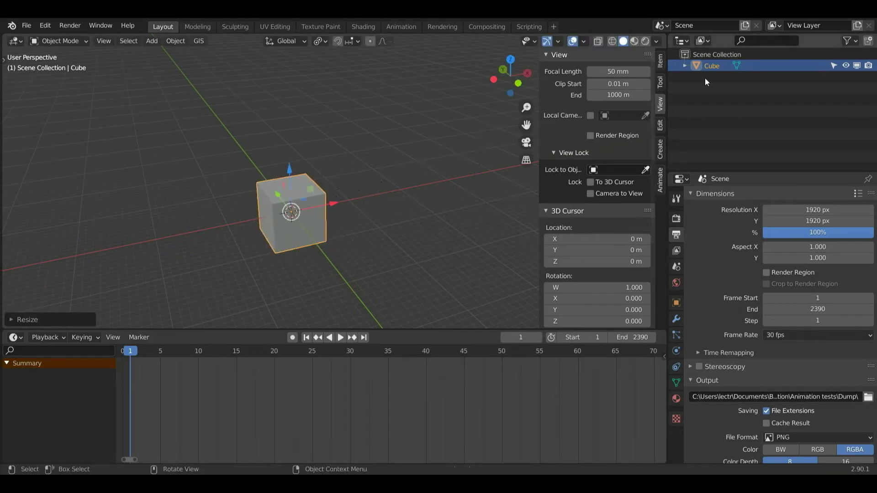
key(s)
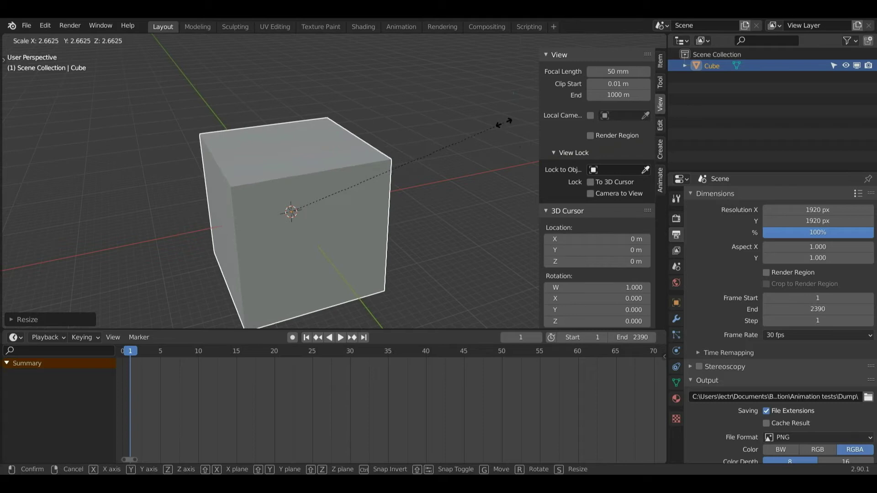
right_click(503, 124)
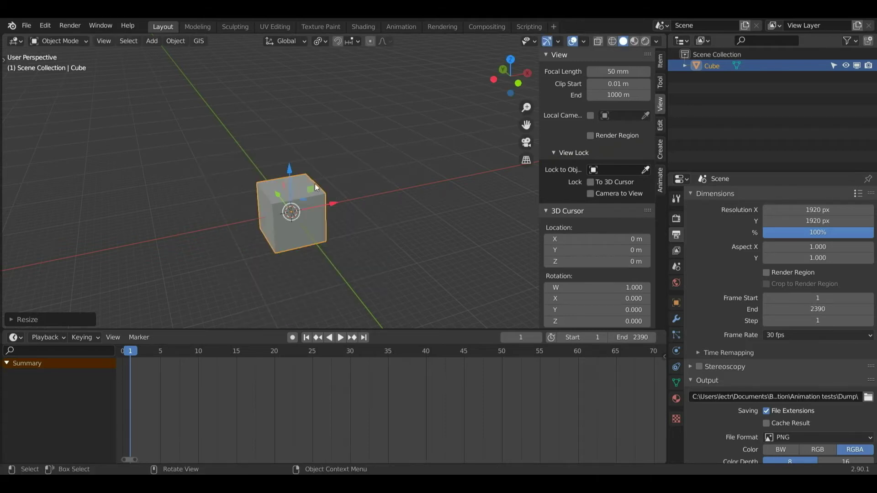
key(g)
click(300, 179)
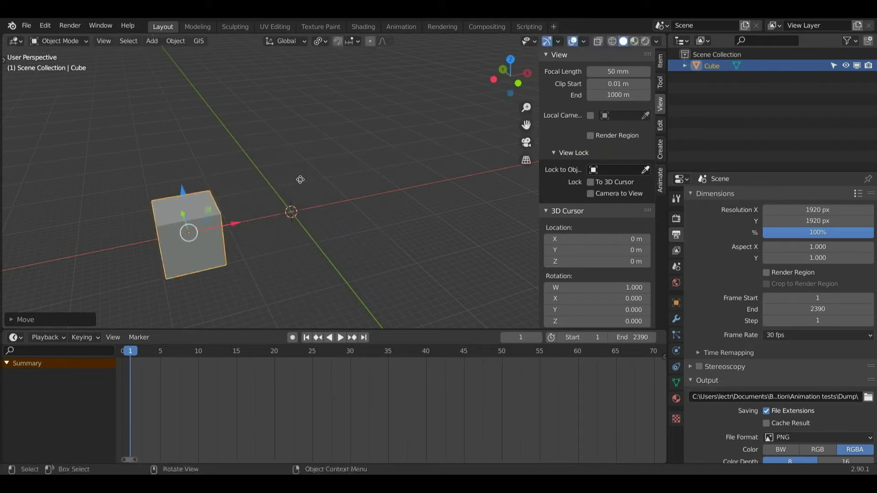
key(ctrl+z)
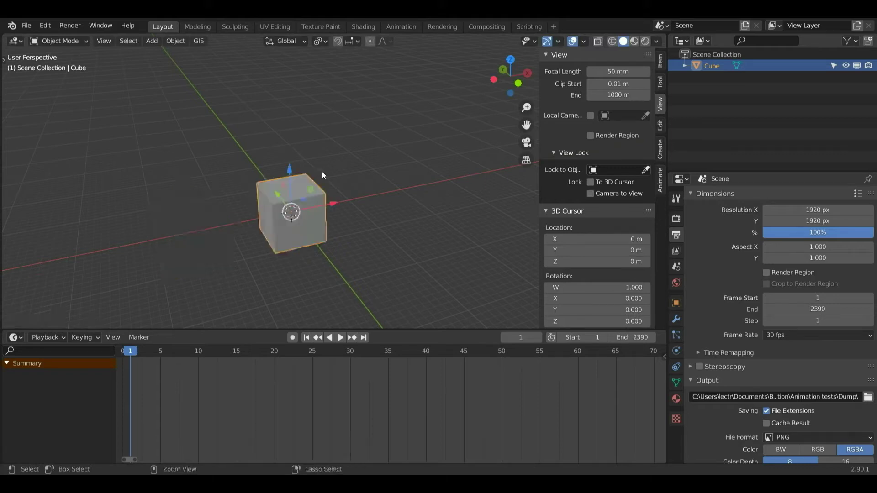
Cancel an X-axis move, enlarge the cube to 1.5396 scale, then reselect it
key(g)
key(x)
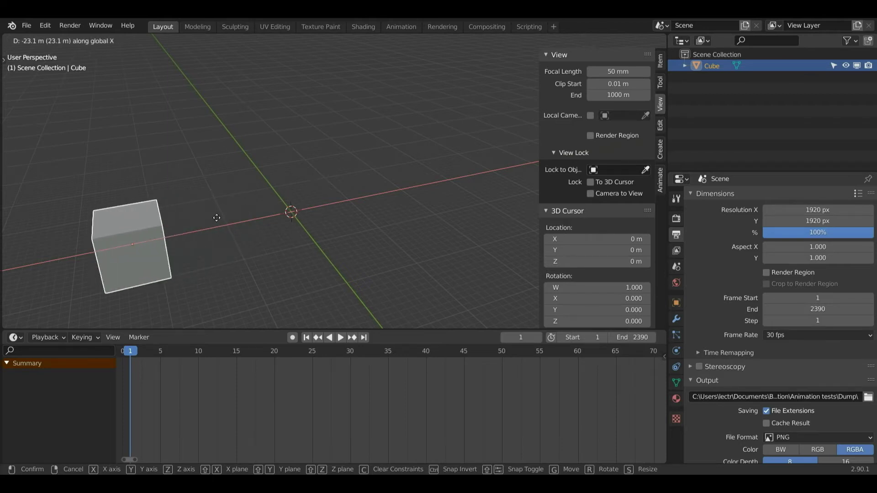
key(Escape)
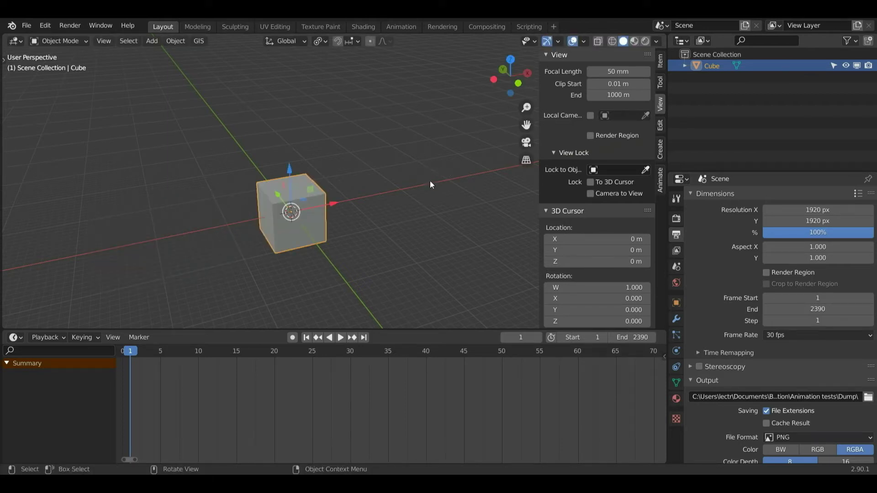
key(s)
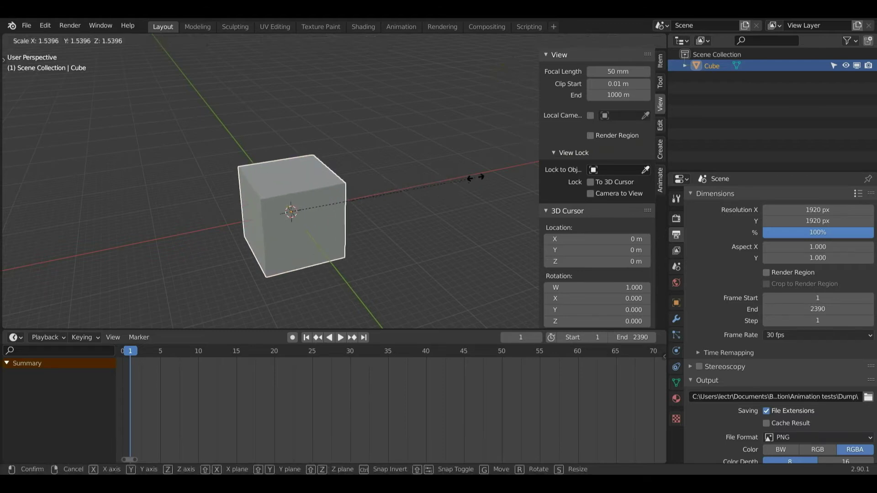
click(475, 178)
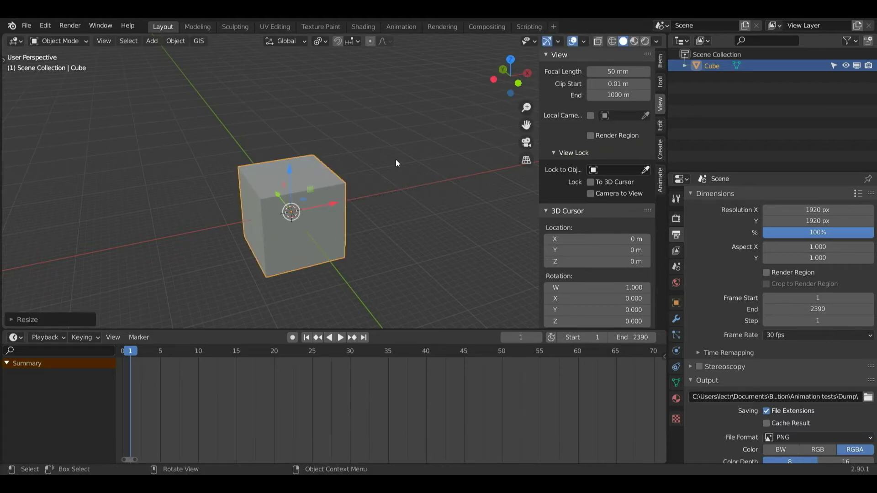
click(424, 219)
click(331, 234)
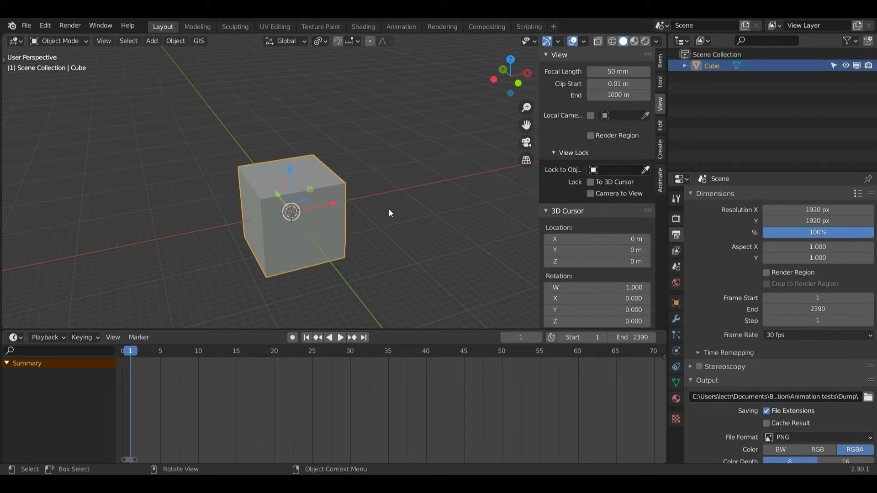
key(r)
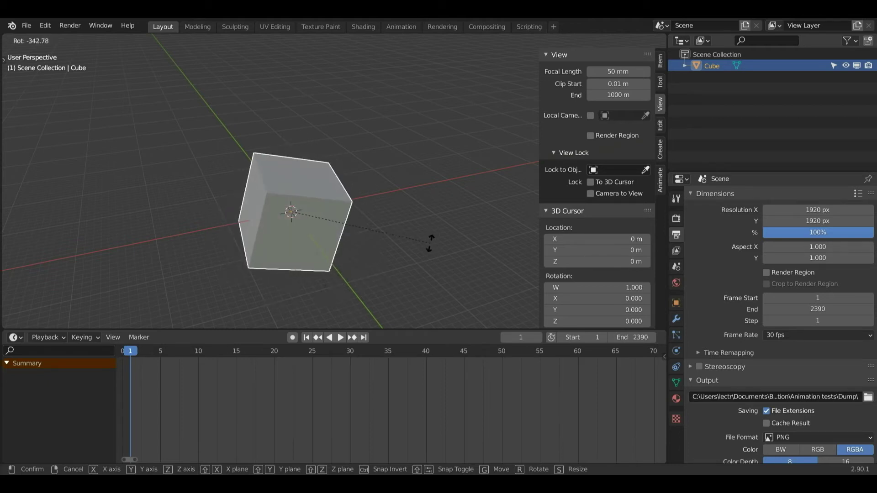
key(x)
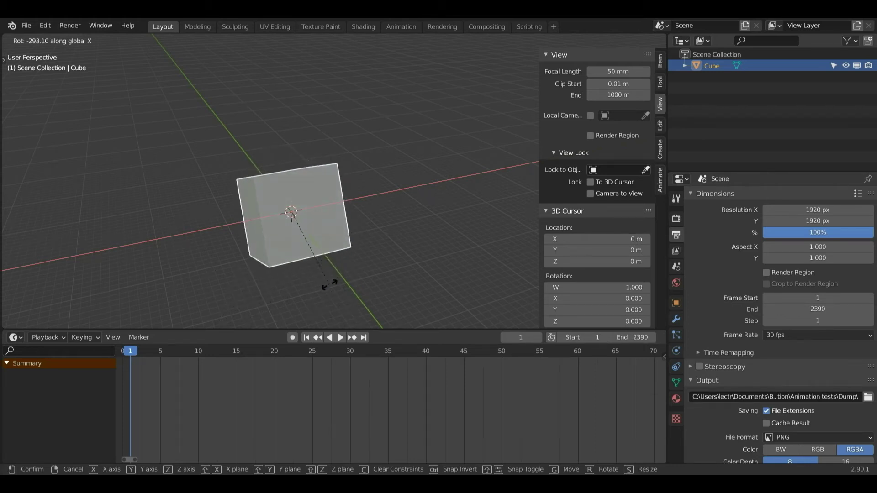
key(y)
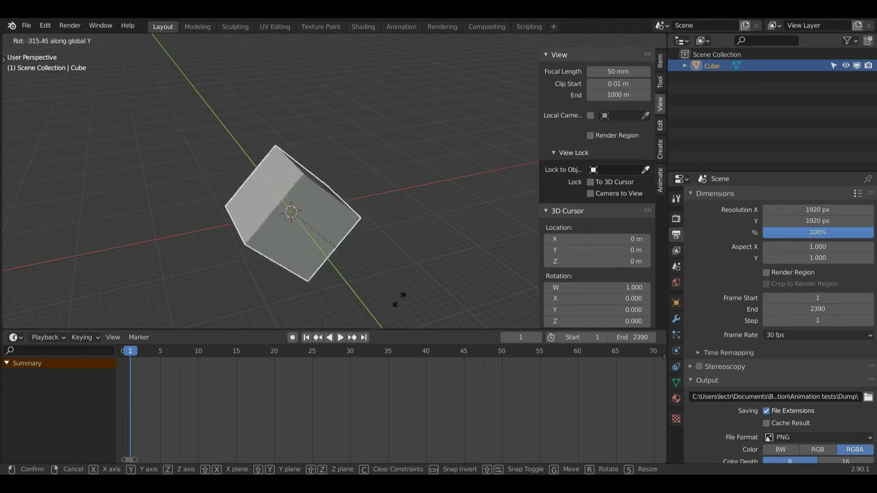
text(0)
key(Return)
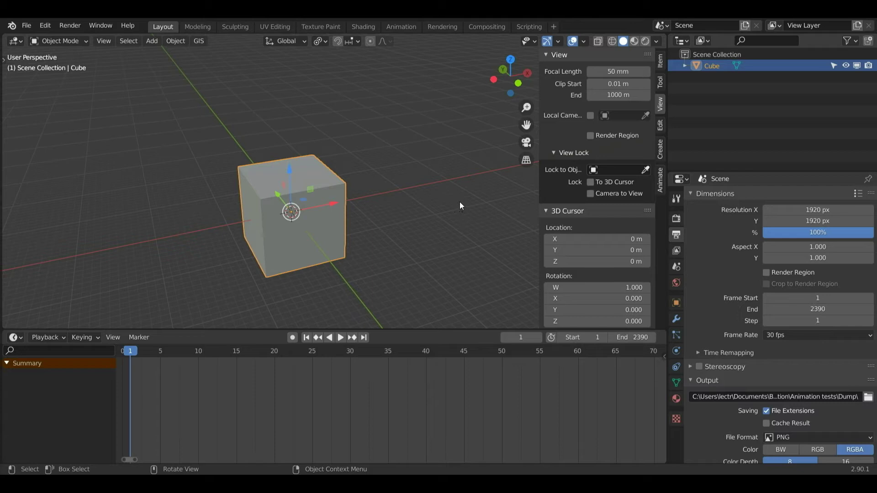
key(s)
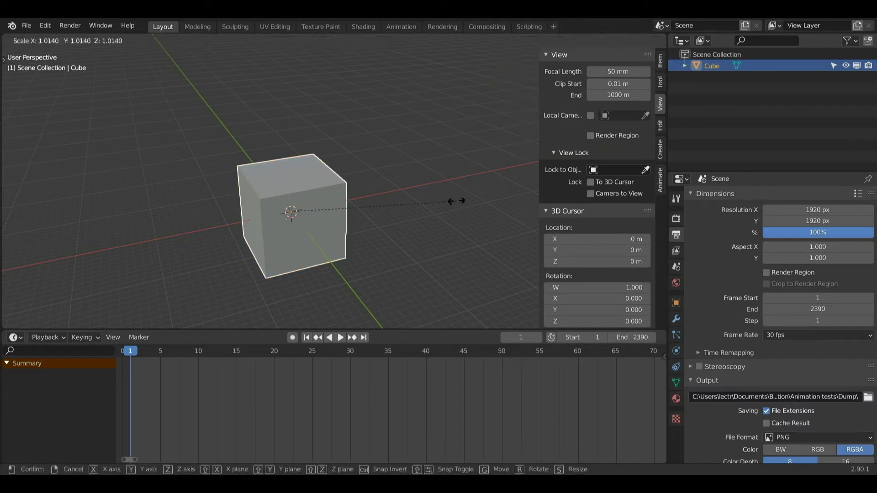
key(shift+z)
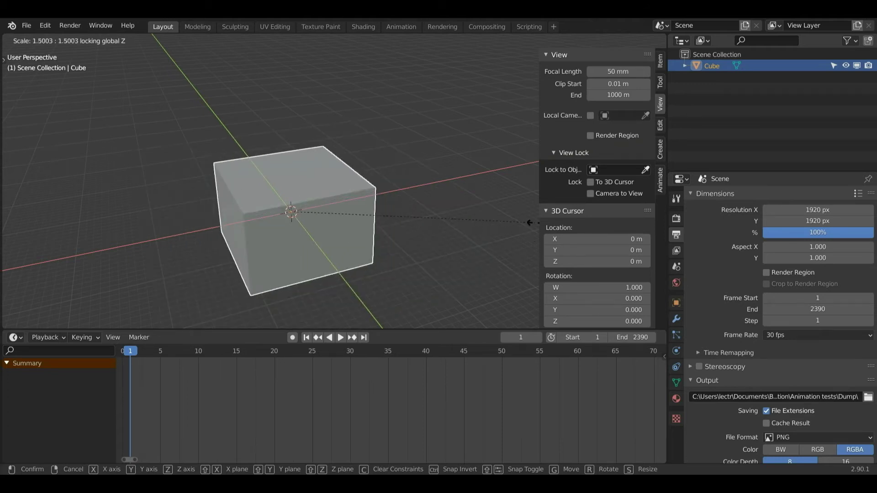
key(shift+y)
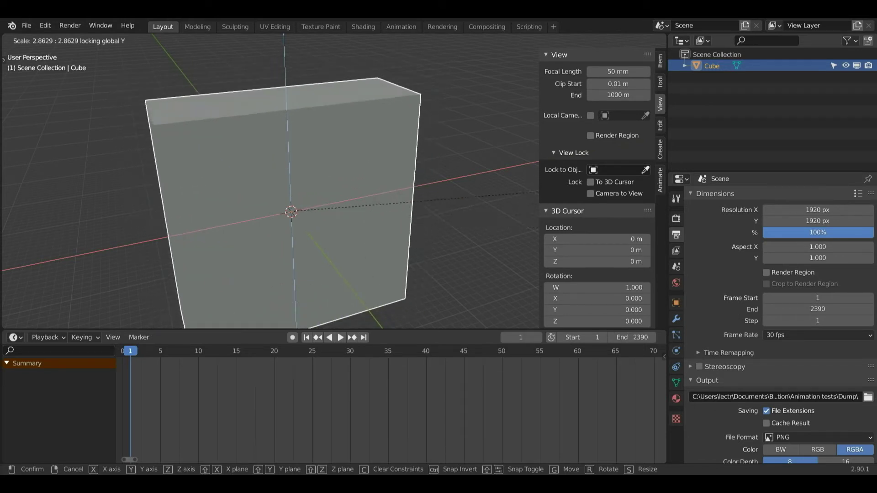
key(Escape)
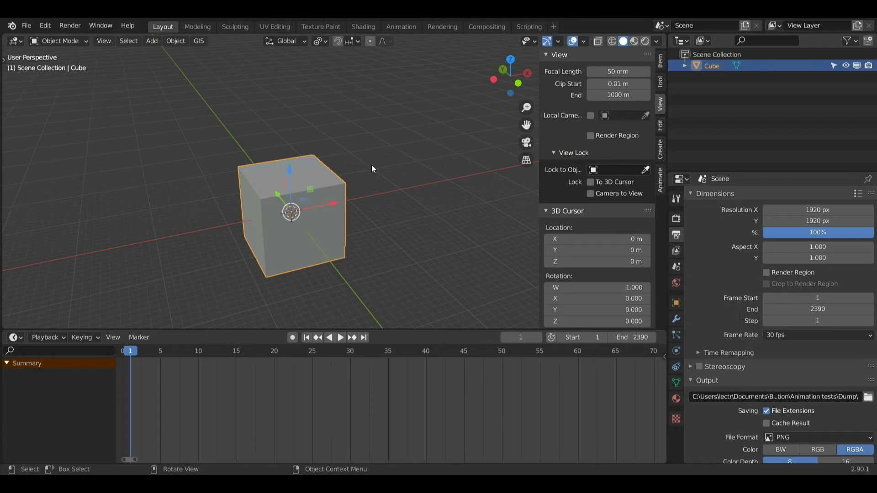
key(g)
Cancel the planar move and X rotation, then place the upright cube at the upper left
key(shift+z)
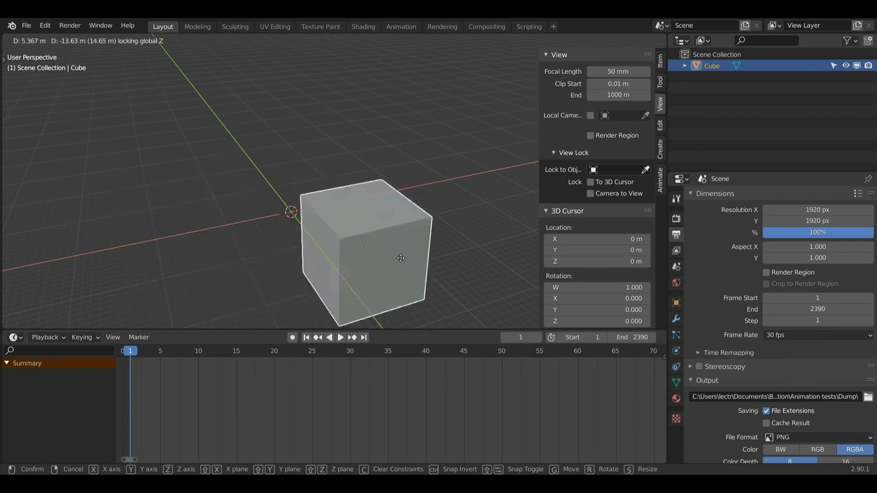
key(r)
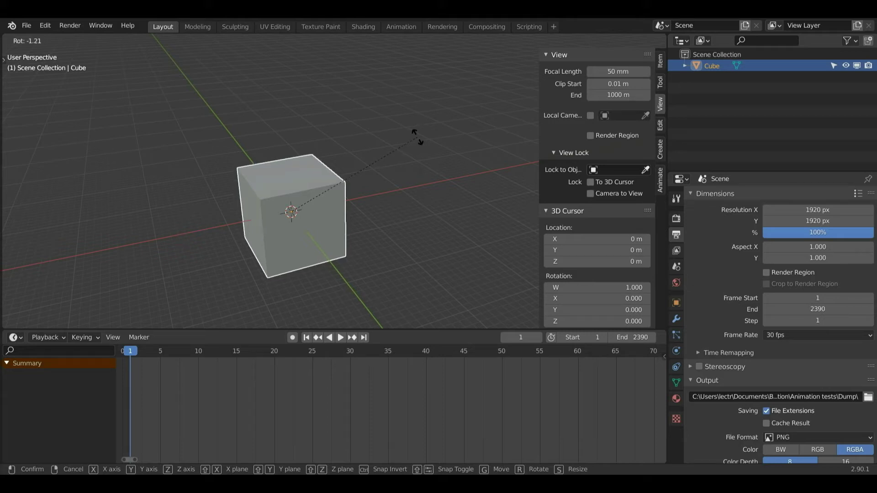
key(x)
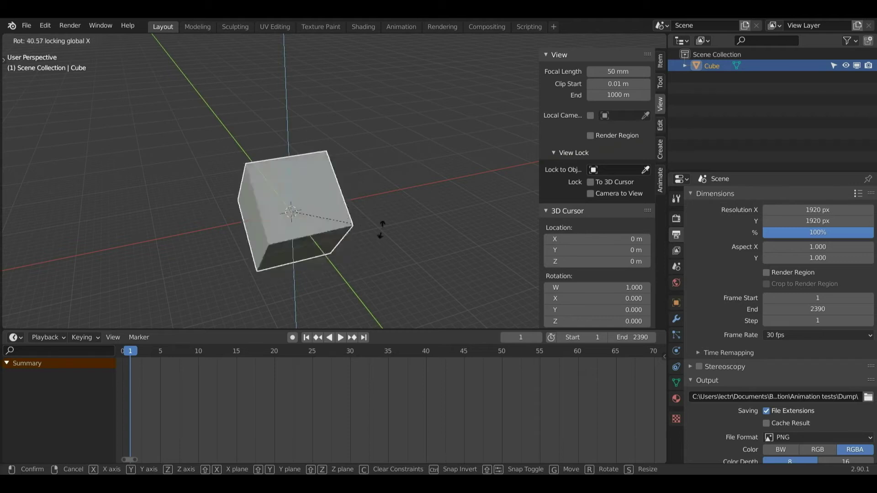
key(Escape)
key(g)
click(369, 140)
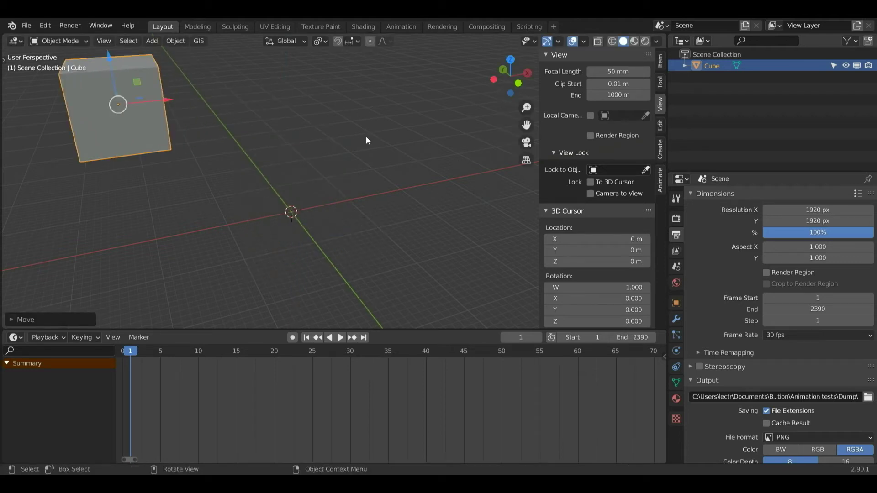
Clear the cube's location, then move it to the upper left, upper right and lower left
key(alt)
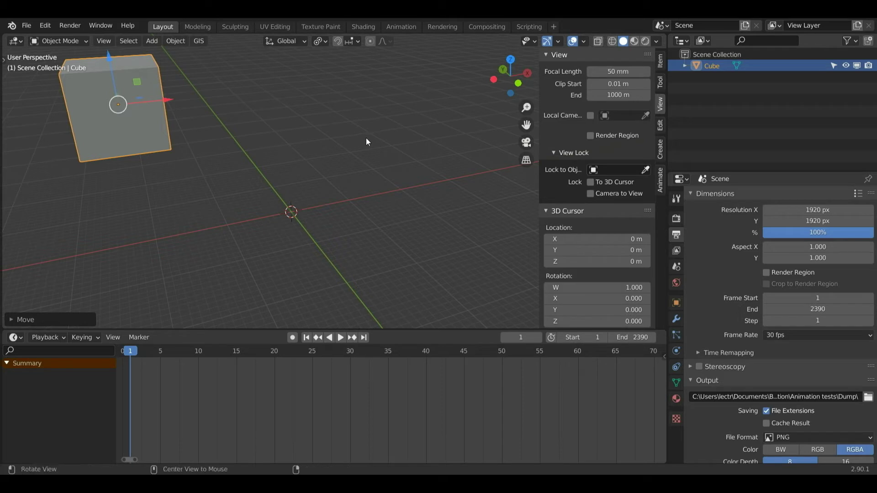
key(alt+g)
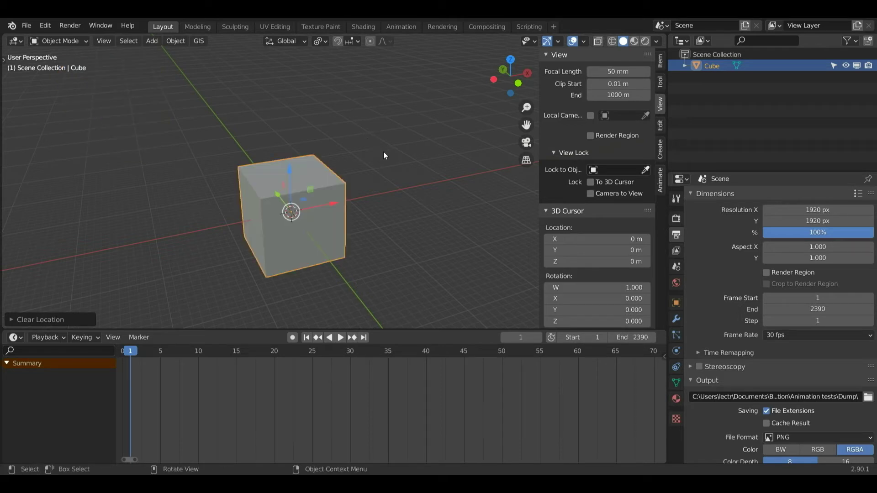
key(g)
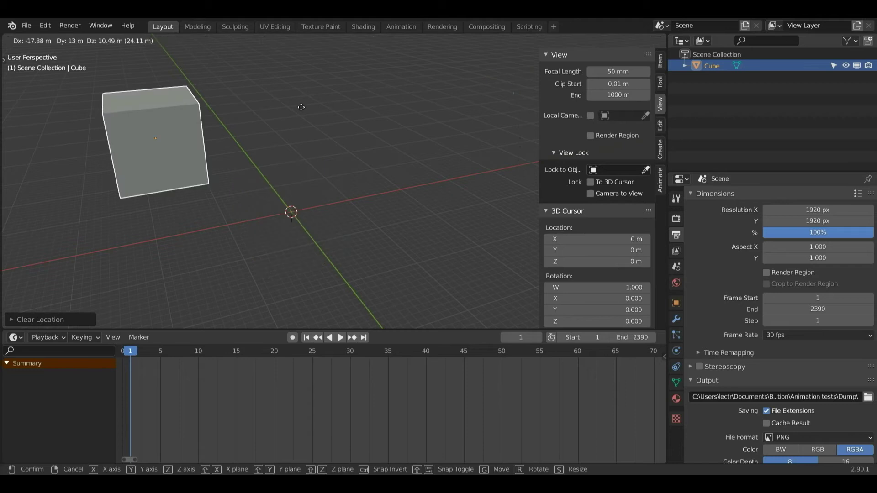
click(296, 106)
key(g)
click(565, 95)
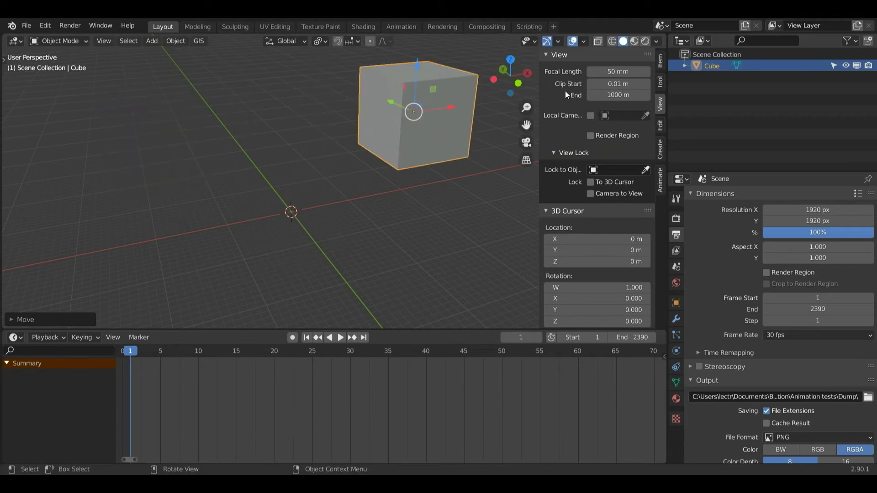
key(g)
click(154, 217)
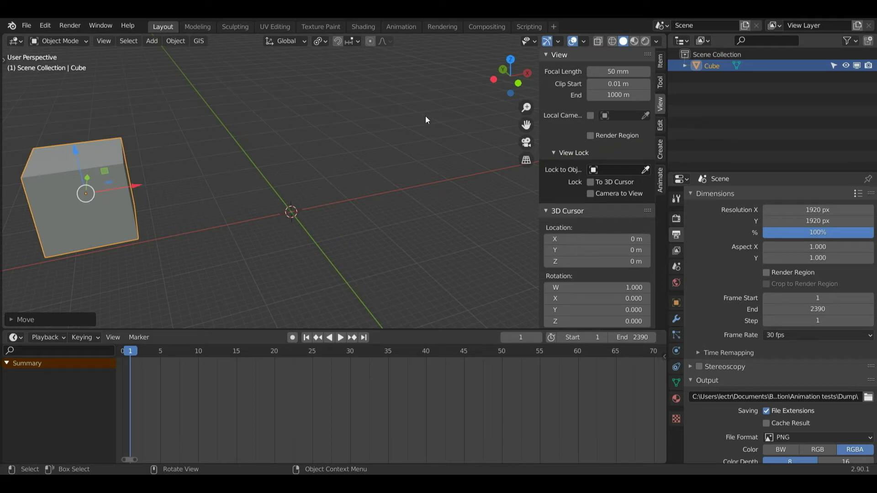
Return the cube to the world origin with Alt+G and scale it up about 1.6×
key(alt+g)
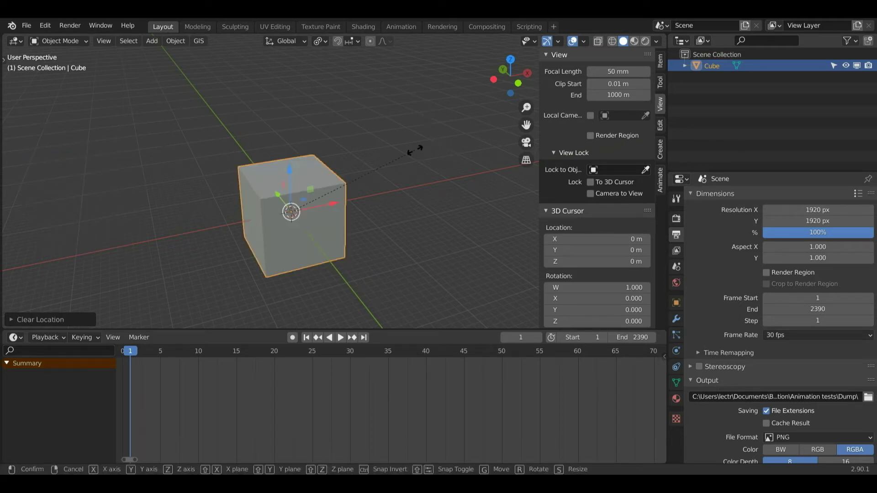
key(s)
click(484, 153)
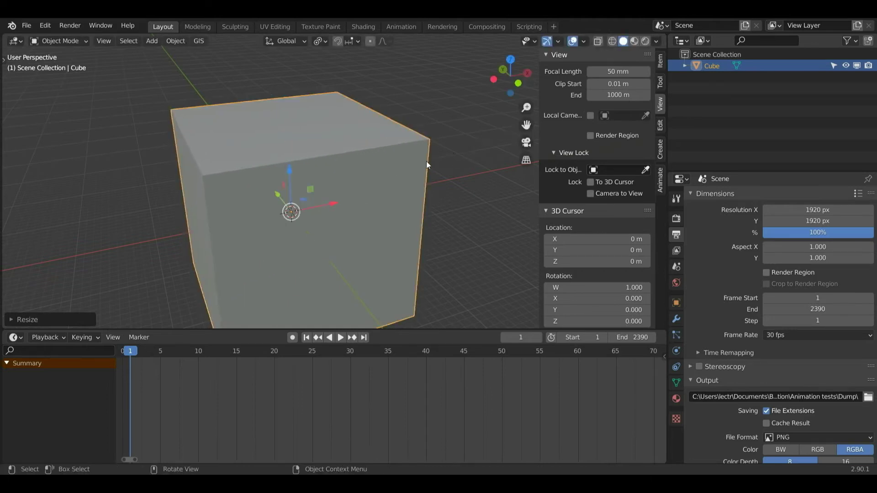
Clear the cube's scale and scale it back up, then rotate about Z and clear the rotation
key(alt+s)
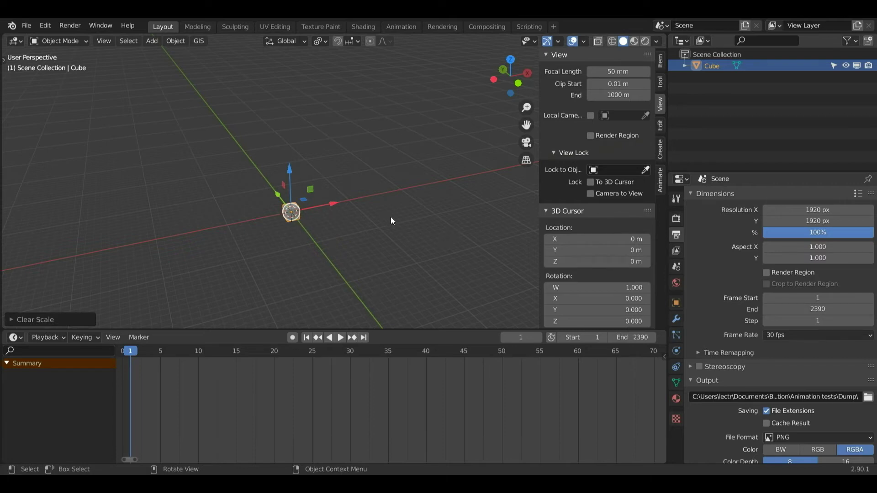
key(s)
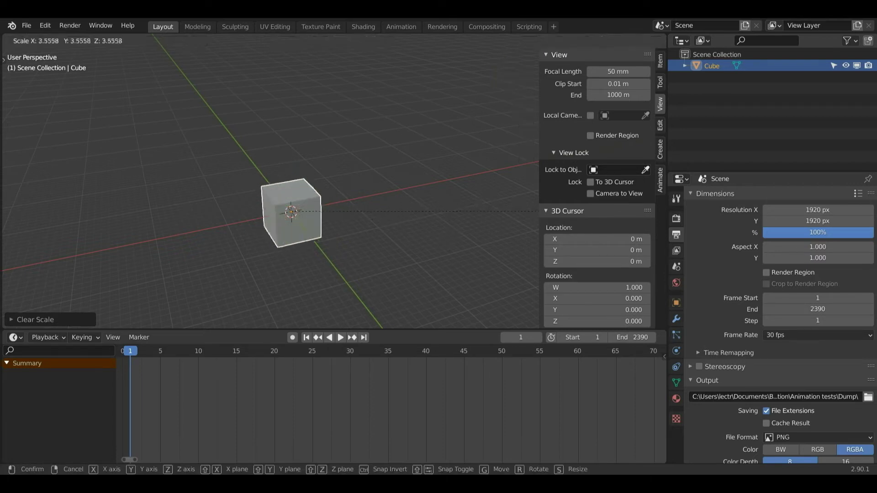
click(571, 229)
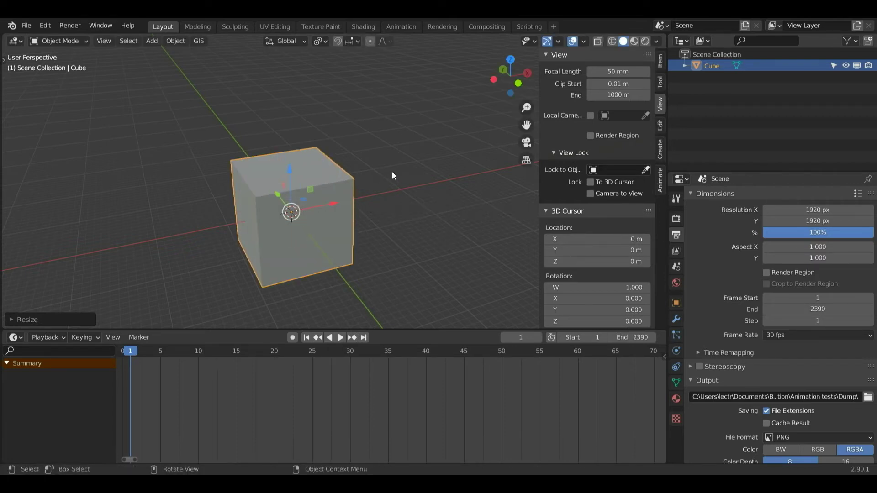
key(r)
key(z)
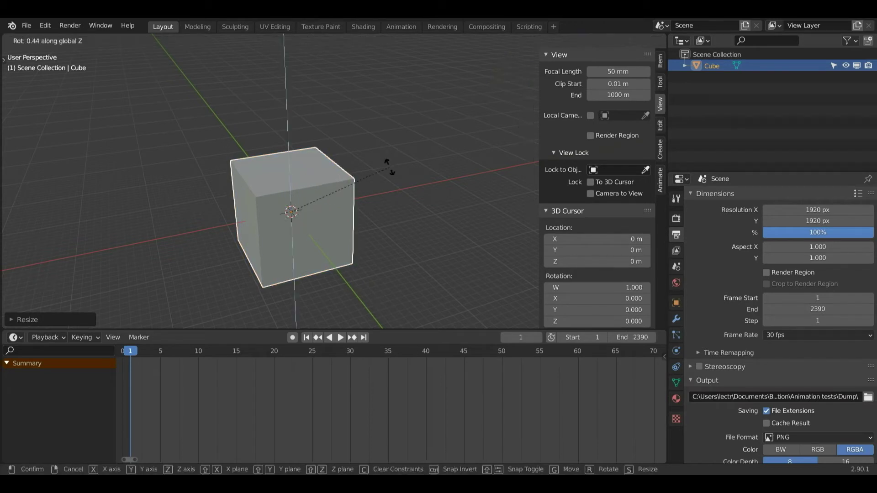
click(286, 289)
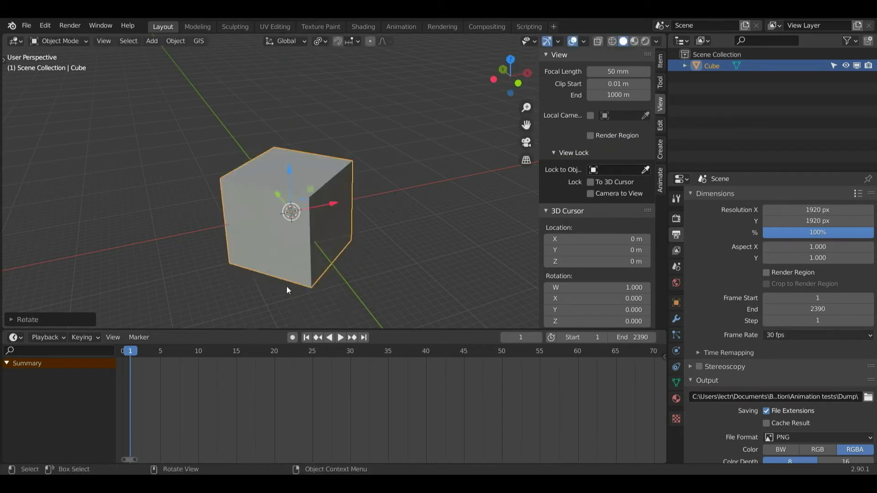
key(alt+r)
scroll(372, 196, down, 2)
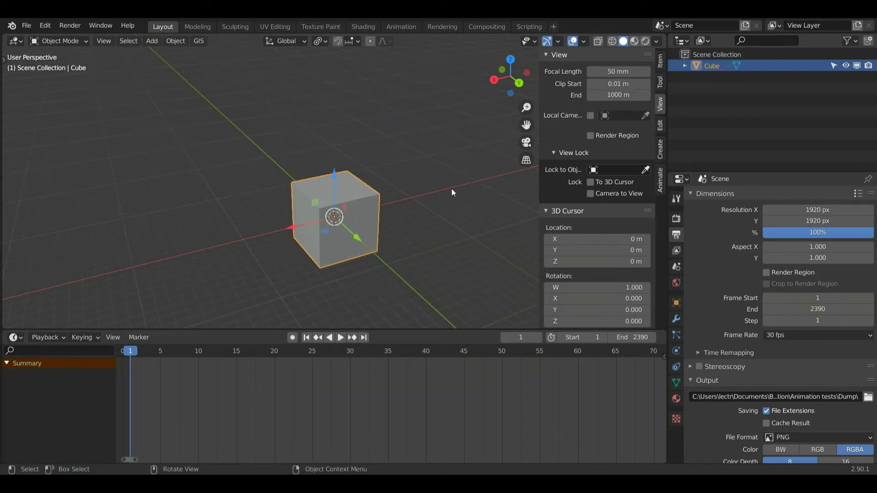
Rotate the cube about Z, enlarge it, and move it to the upper left, about 9 m up
key(r)
key(z)
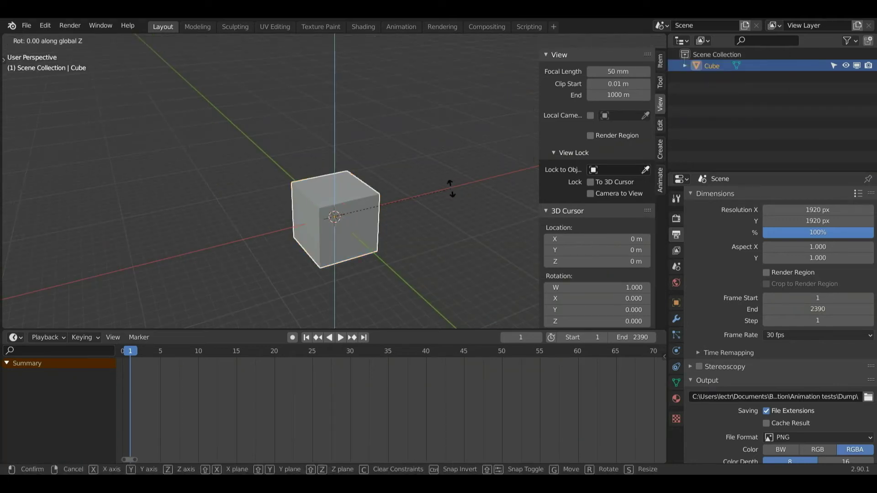
click(420, 267)
key(r)
key(s)
click(393, 255)
key(g)
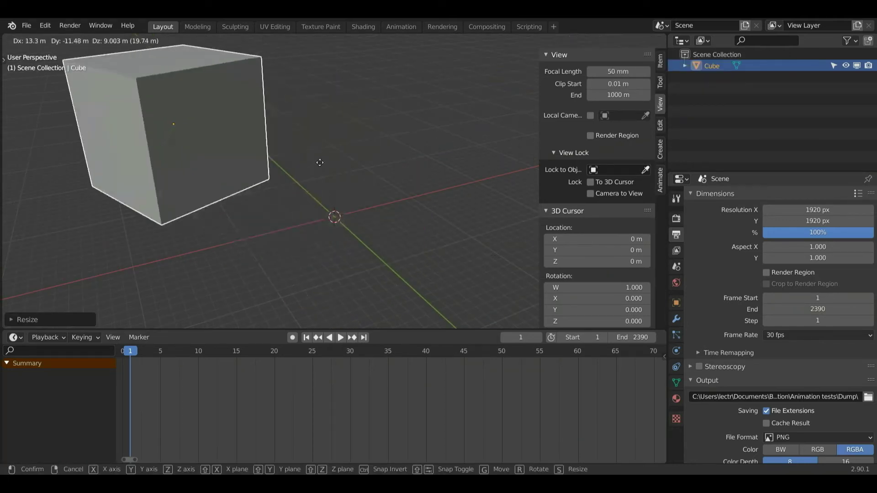
click(285, 165)
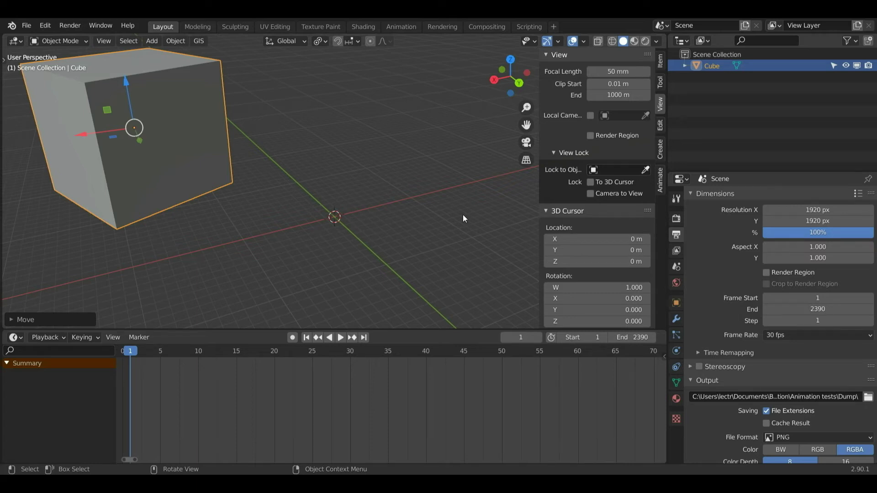
Apply the cube's location, then move it away and clear its location back to the origin
key(ctrl)
key(ctrl+a)
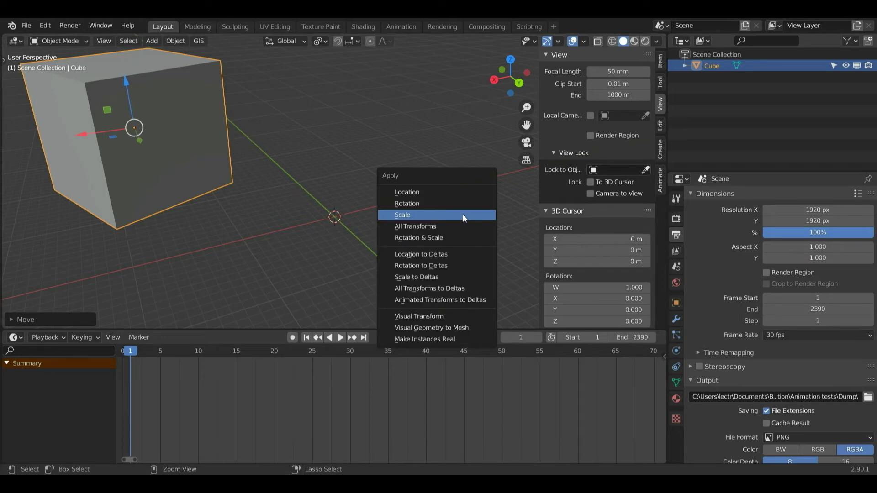
click(433, 192)
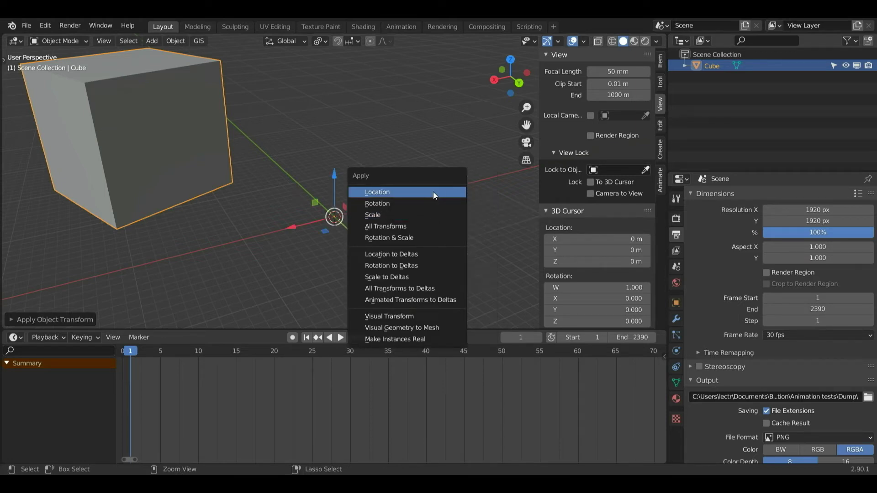
key(g)
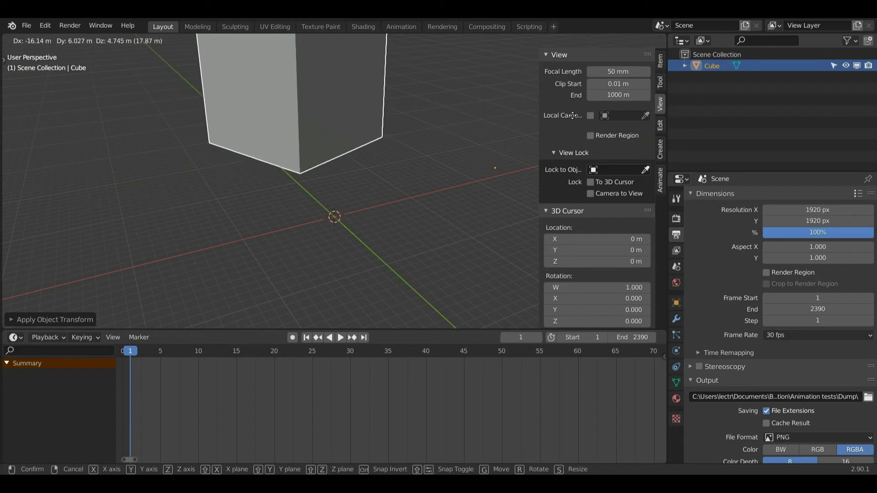
click(470, 166)
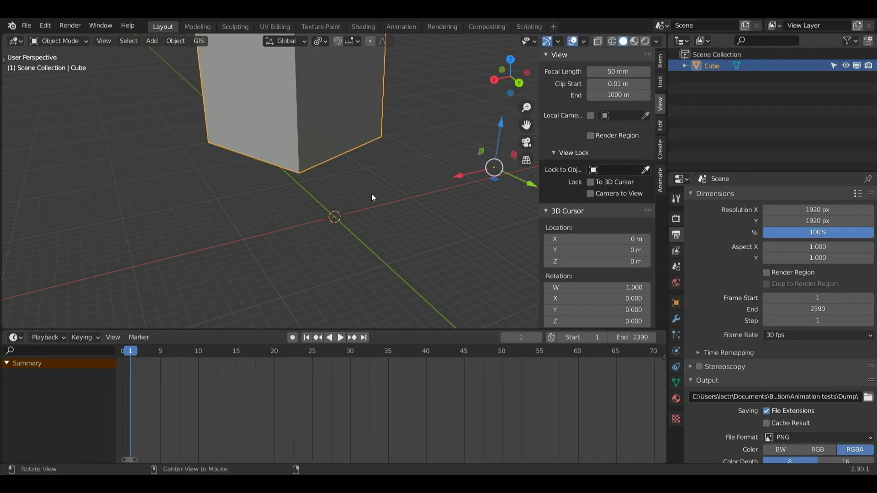
key(alt+g)
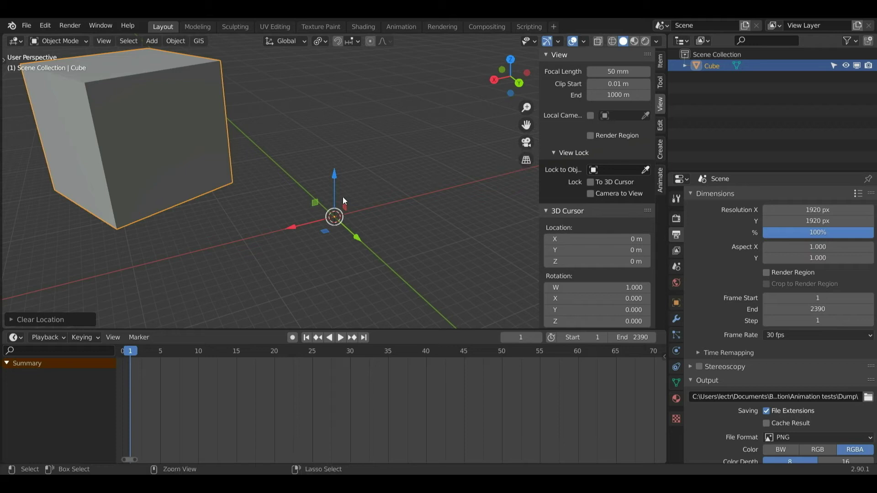
Apply the cube's rotation and clear its rotation
key(ctrl+a)
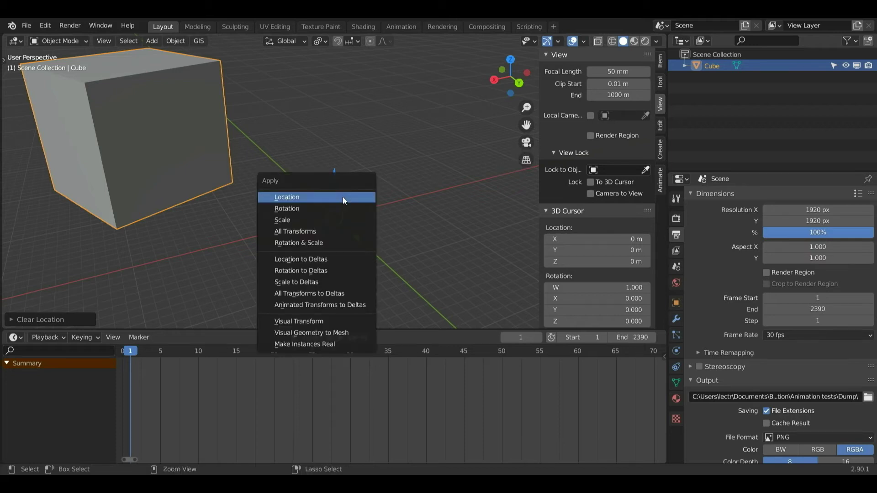
click(313, 208)
drag(334, 217, 280, 253)
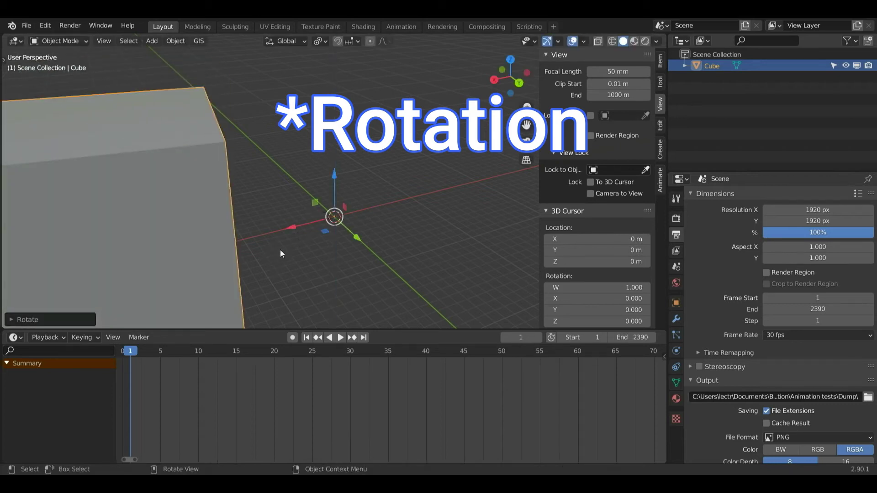
key(alt+r)
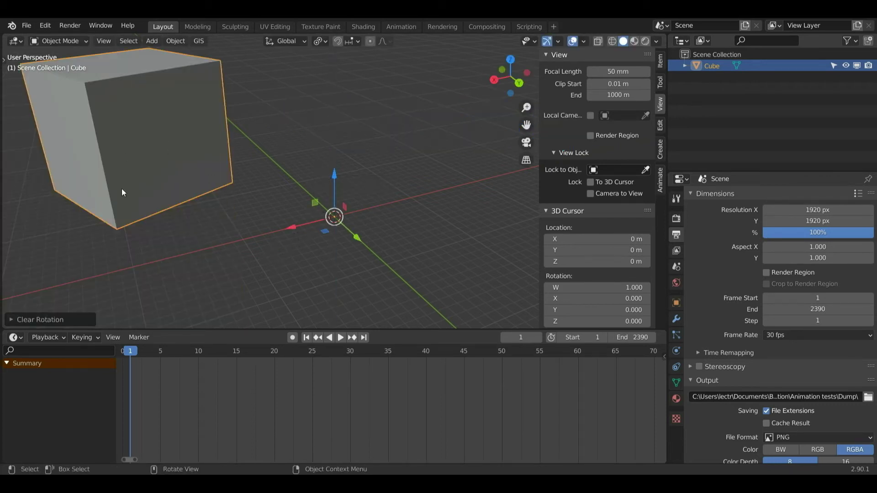
middle_drag(275, 249, 381, 256)
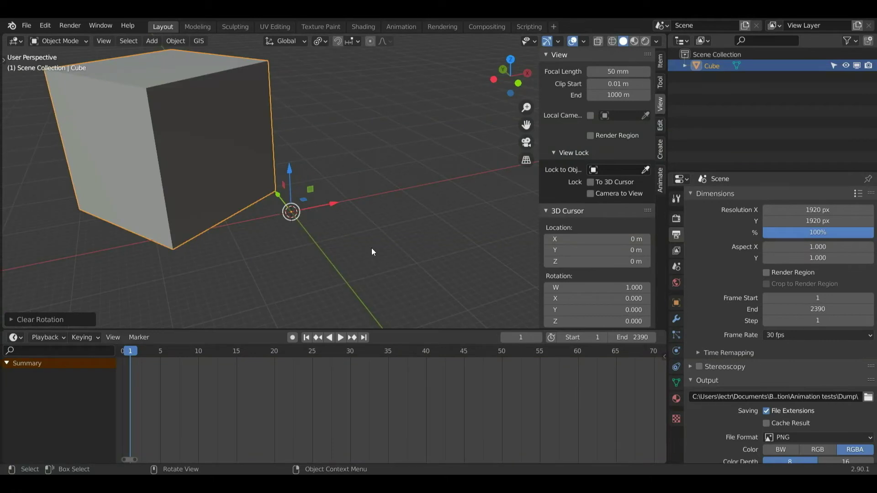
Apply the cube's scale, enlarge it, then clear the scale
key(ctrl+a)
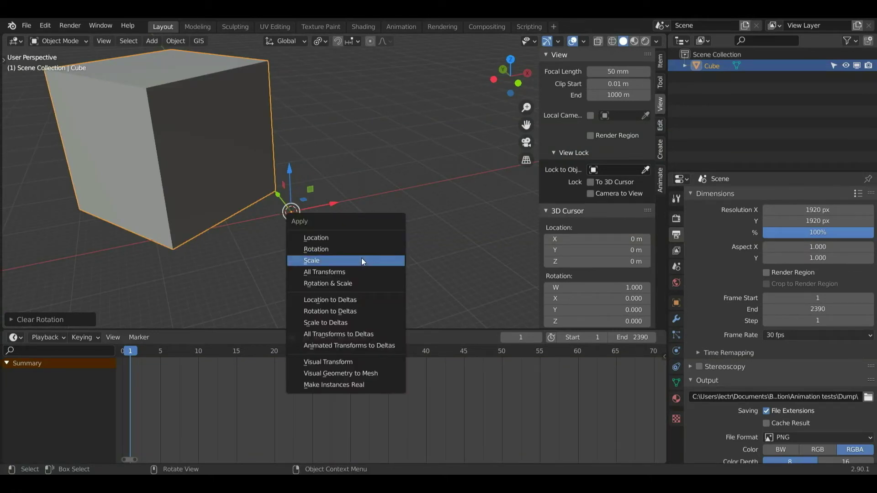
click(361, 260)
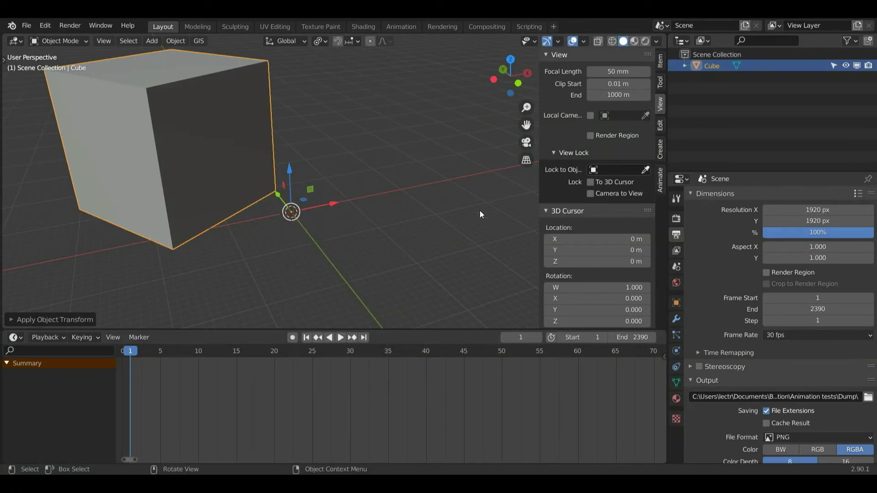
key(s)
click(558, 209)
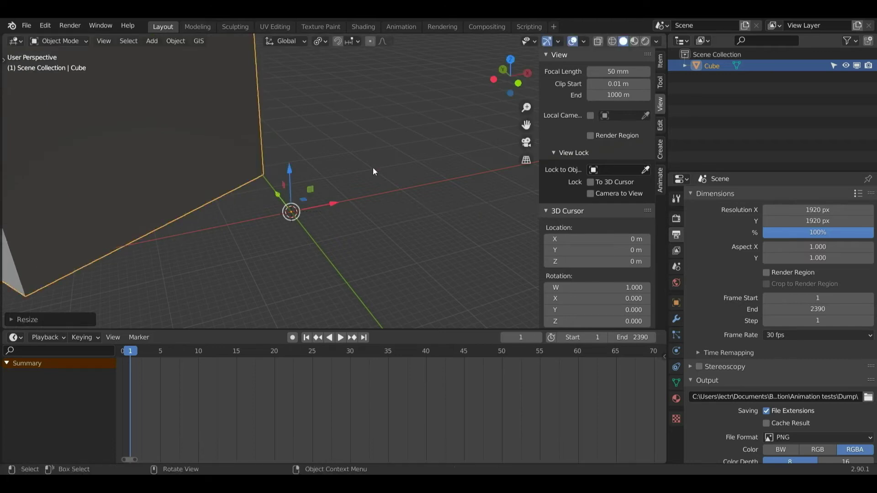
key(alt+s)
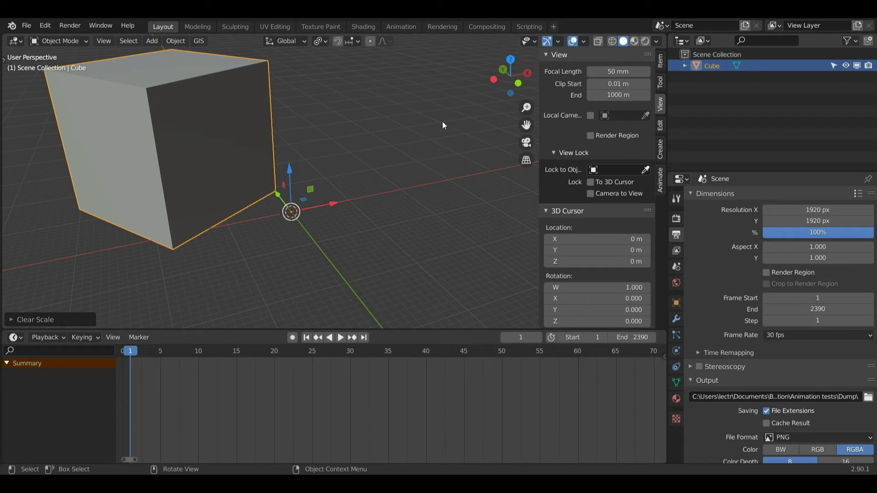
Scale the cube up from its corner origin and undo a trial rotation
key(s)
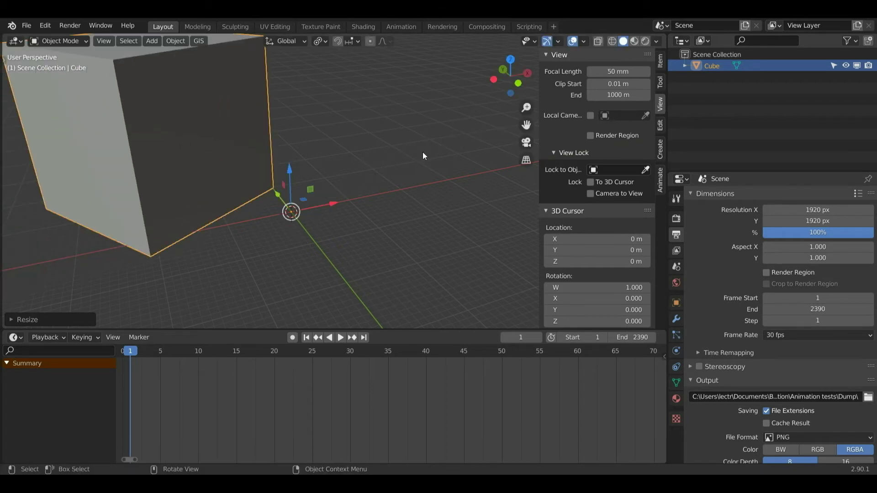
key(r)
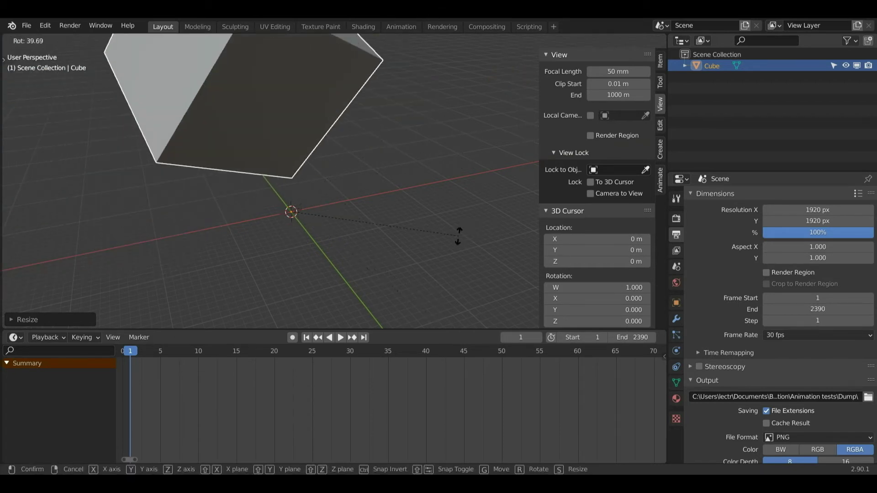
click(234, 70)
key(ctrl+z)
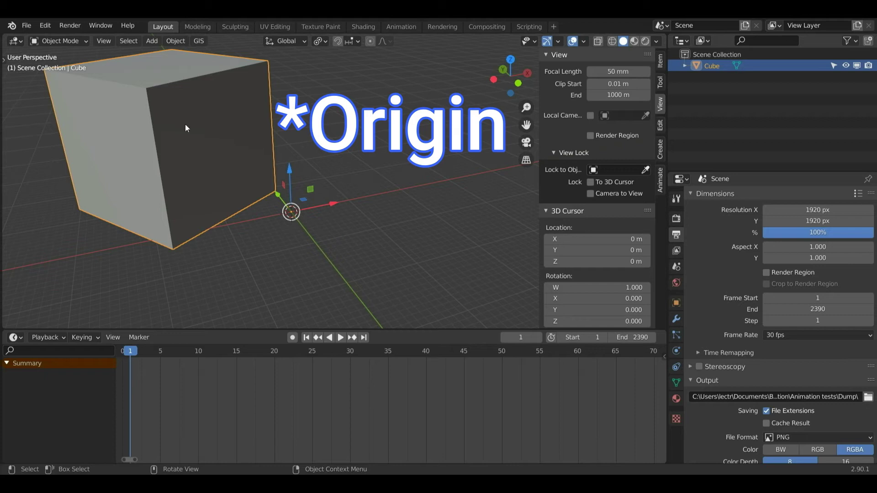
Reselect the cube and set its origin to its geometry centre via Set Origin > Origin to Geometry
click(358, 122)
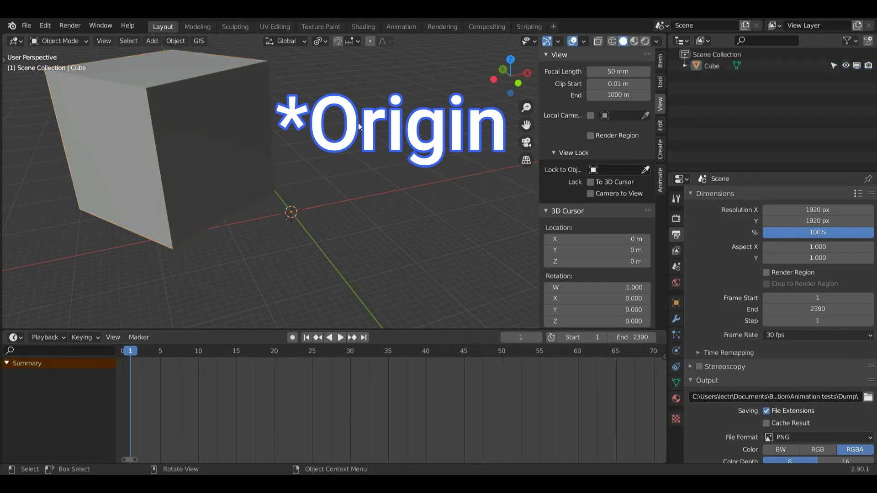
click(240, 145)
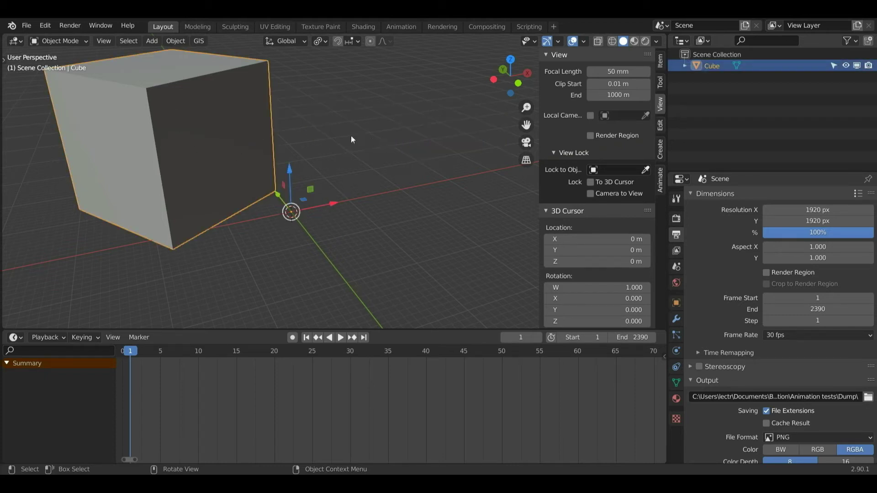
right_click(328, 130)
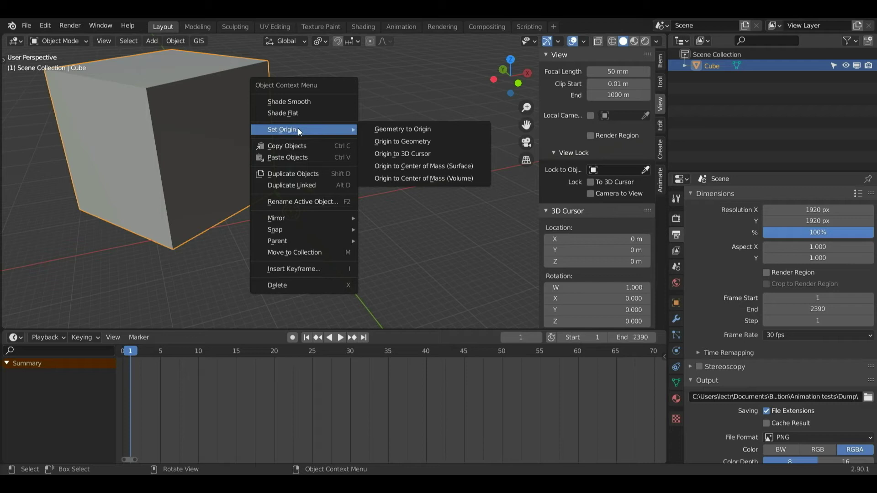
click(405, 143)
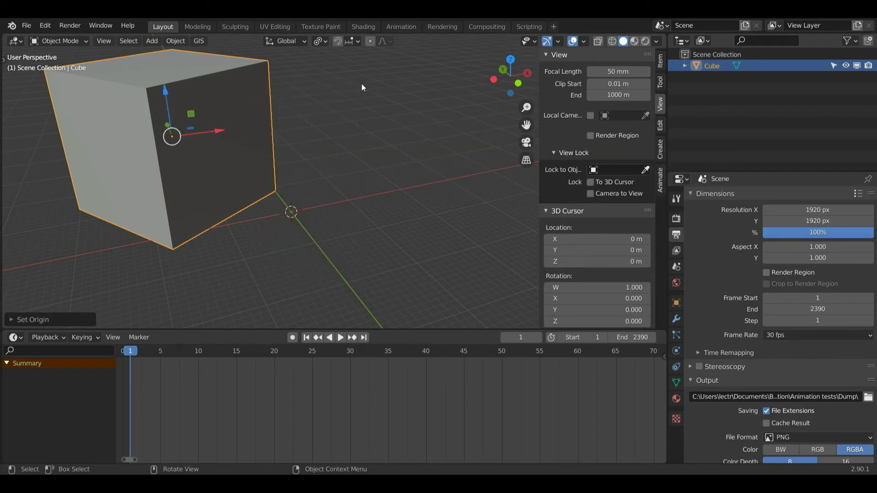
Rotate the cube, shrink it to 0.8923 scale, and nudge it away from the world origin
key(r)
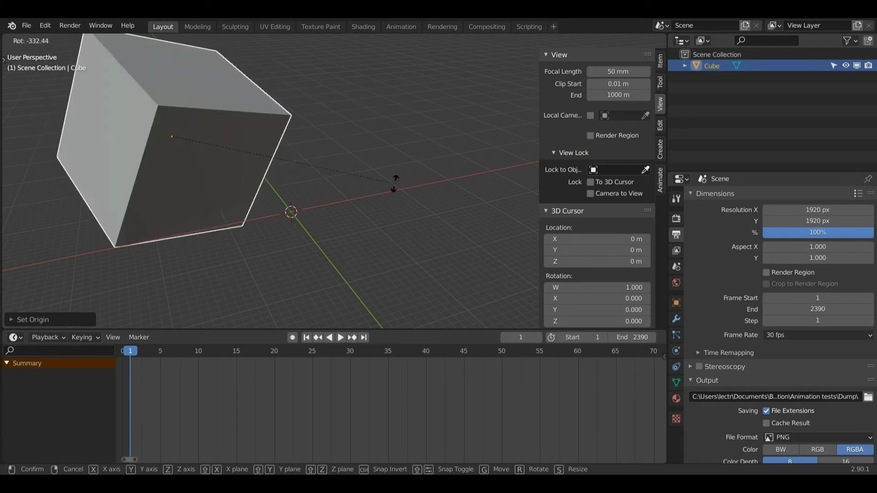
click(437, 171)
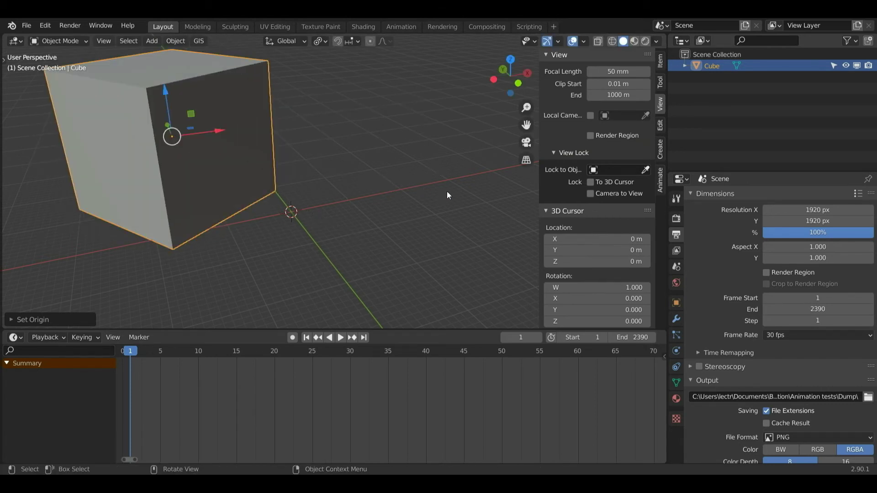
key(s)
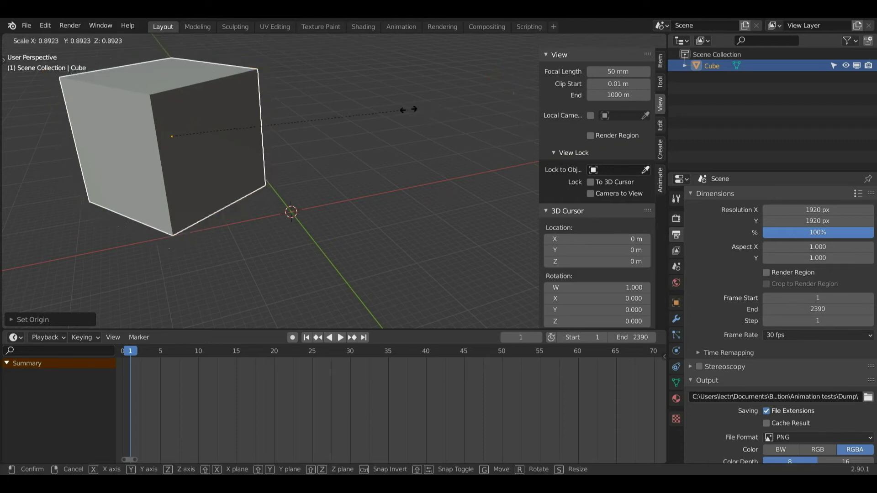
click(387, 143)
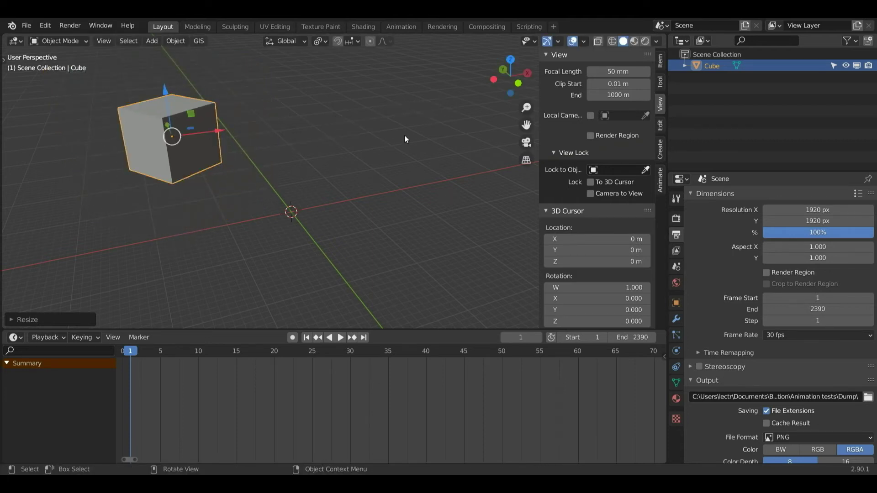
key(g)
click(449, 130)
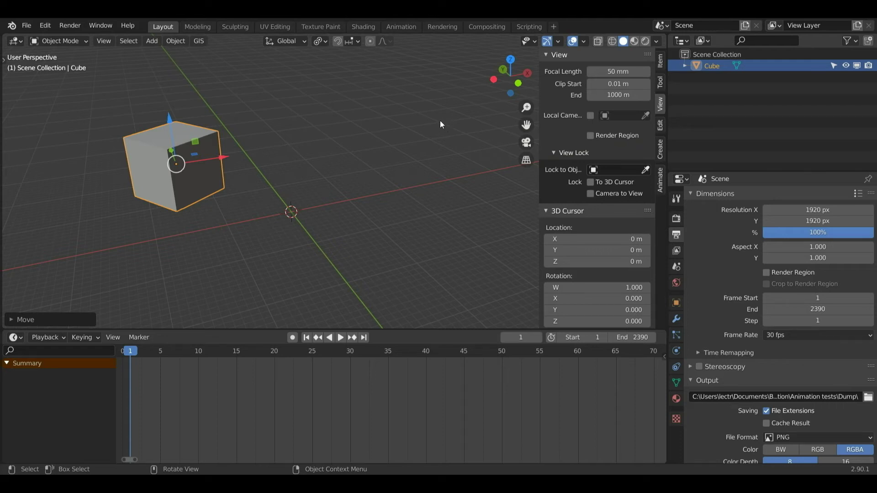
Make an independent Shift+D copy of the cube and place it beside the original along X
key(shift+d)
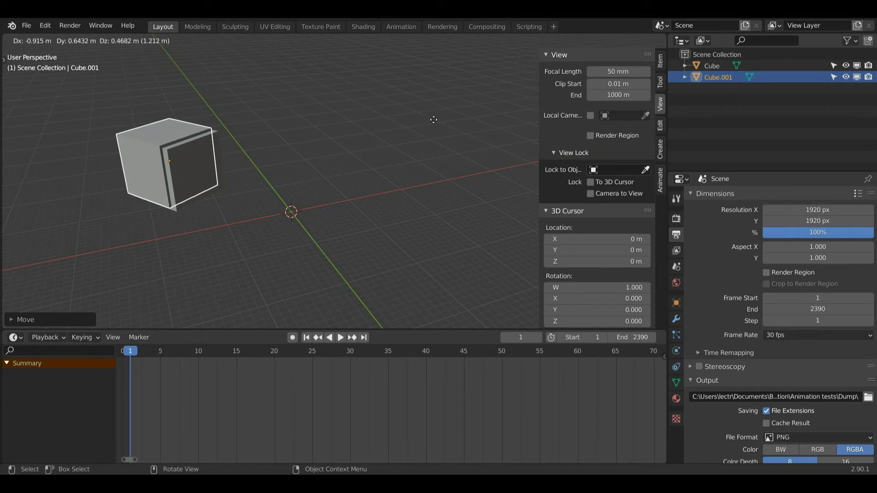
key(x)
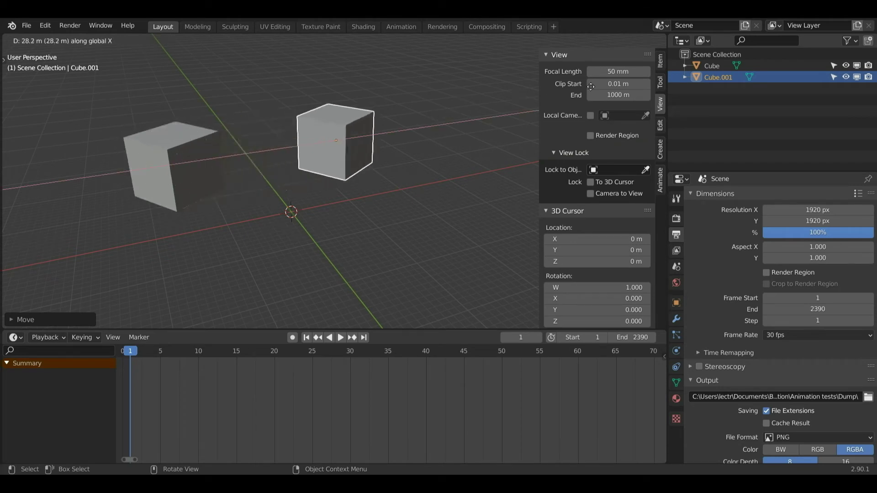
click(576, 89)
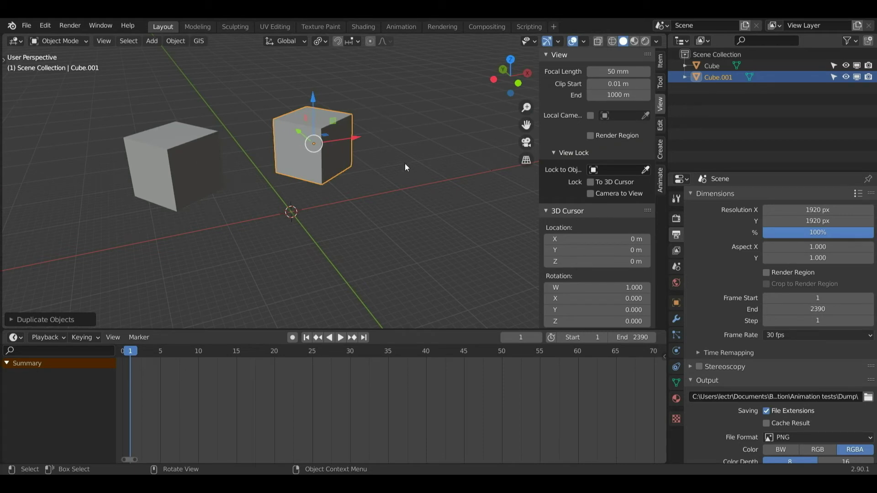
Make an Alt+D linked duplicate and move it along X to the right
key(alt+d)
key(Escape)
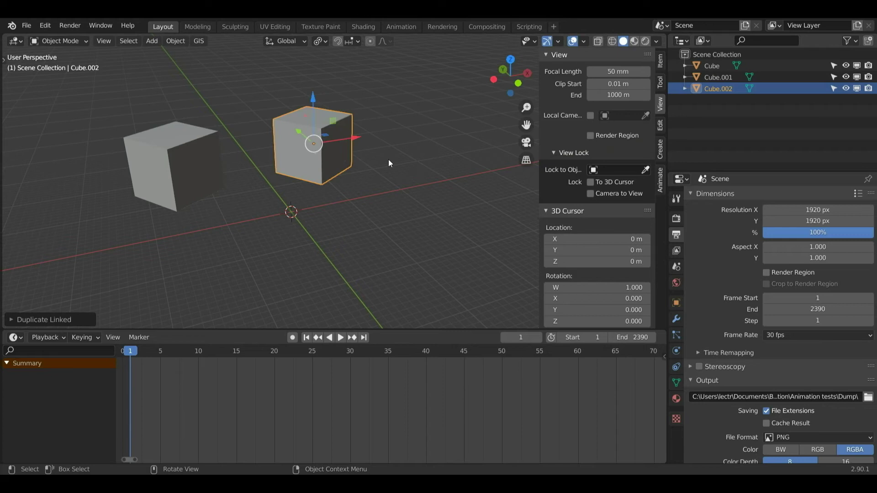
key(g)
key(x)
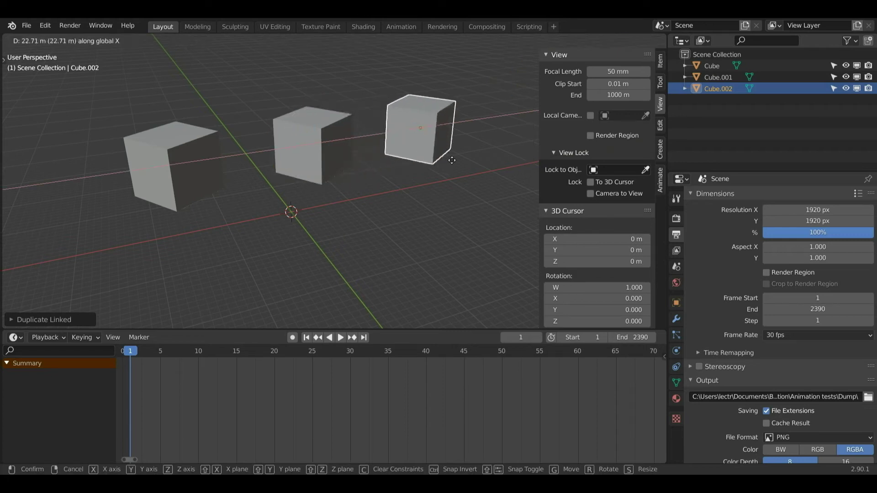
click(445, 163)
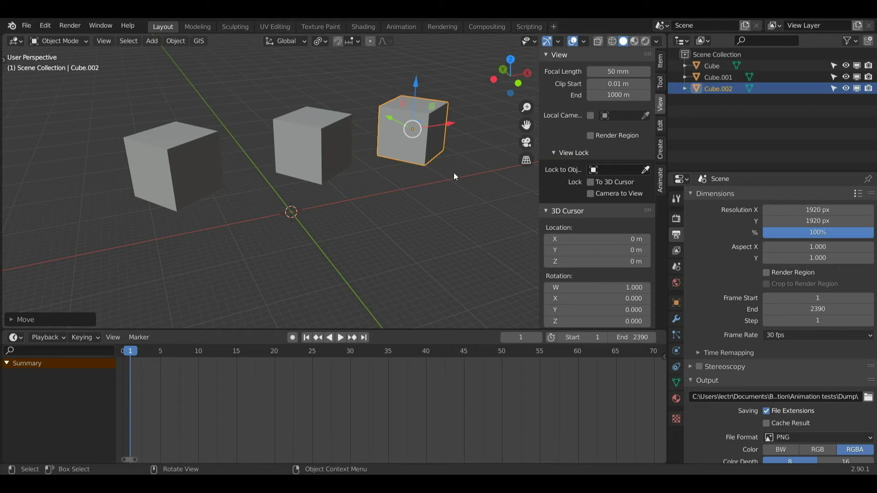
Switch the cubes into Edit Mode and select the right cube's front top vertex
key(ctrl+Tab)
click(547, 174)
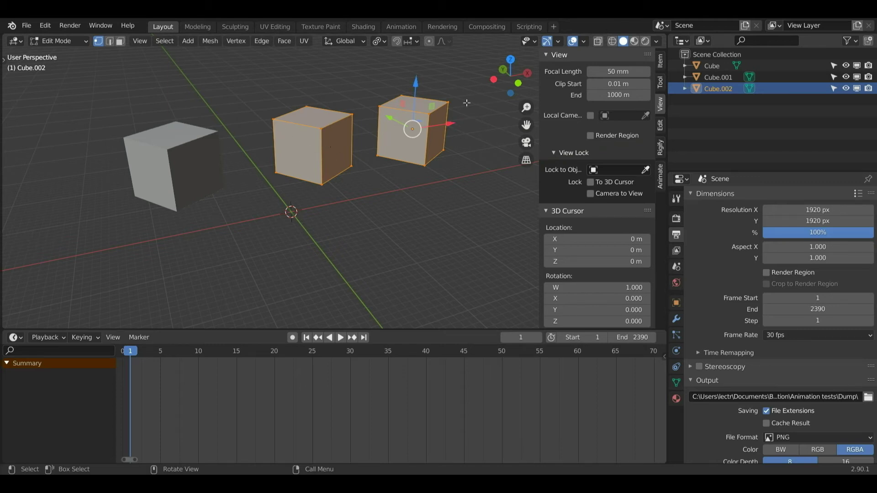
click(447, 103)
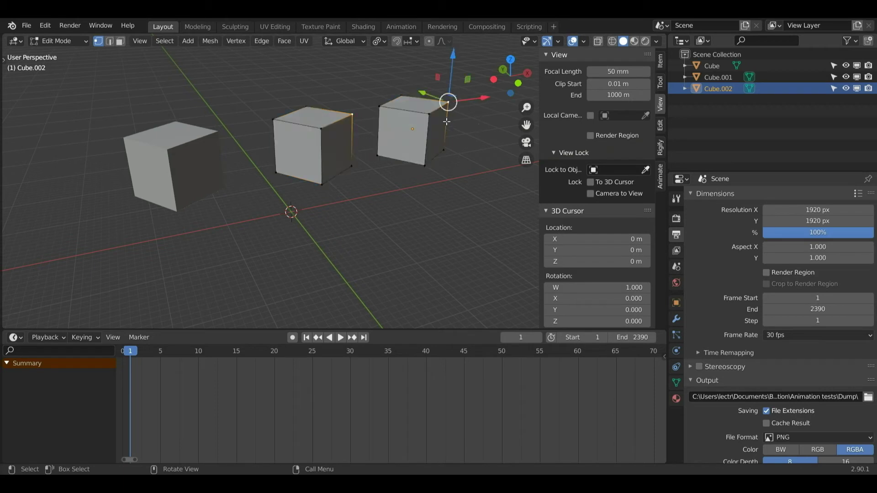
click(428, 114)
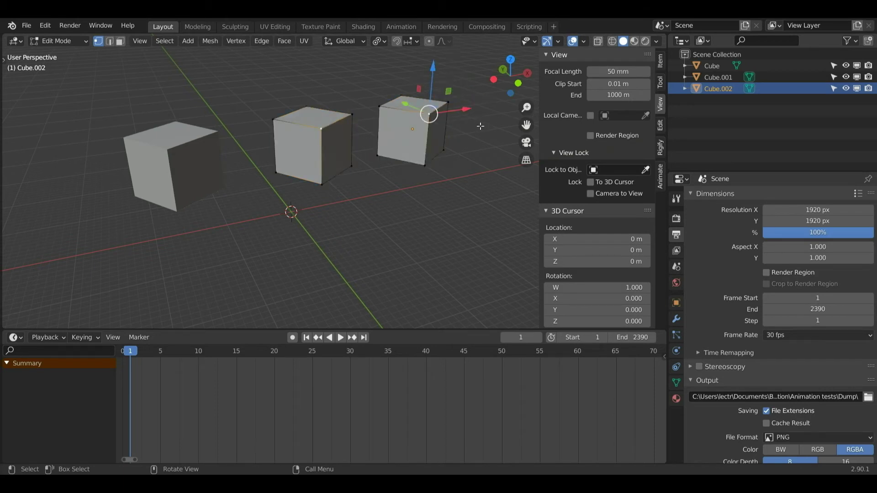
Lower a vertex along Z on the linked cubes, undo it, and return to Object Mode
key(g)
key(z)
click(478, 154)
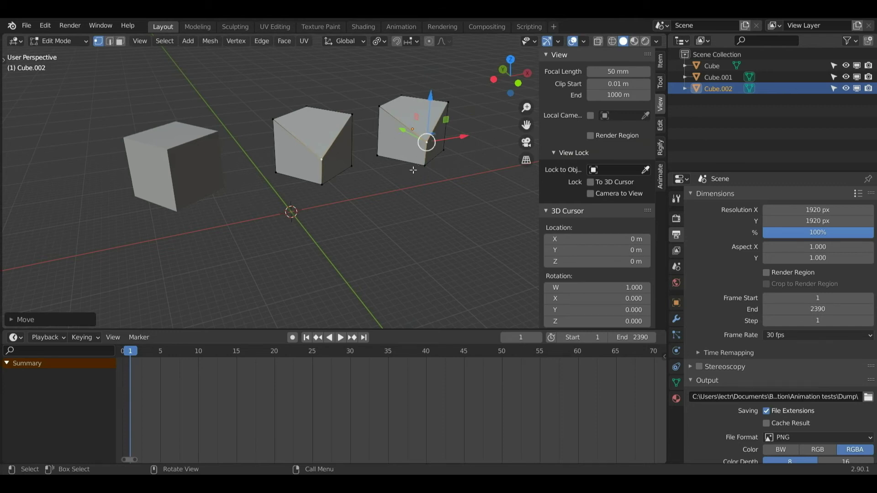
key(ctrl+z)
key(ctrl+Tab)
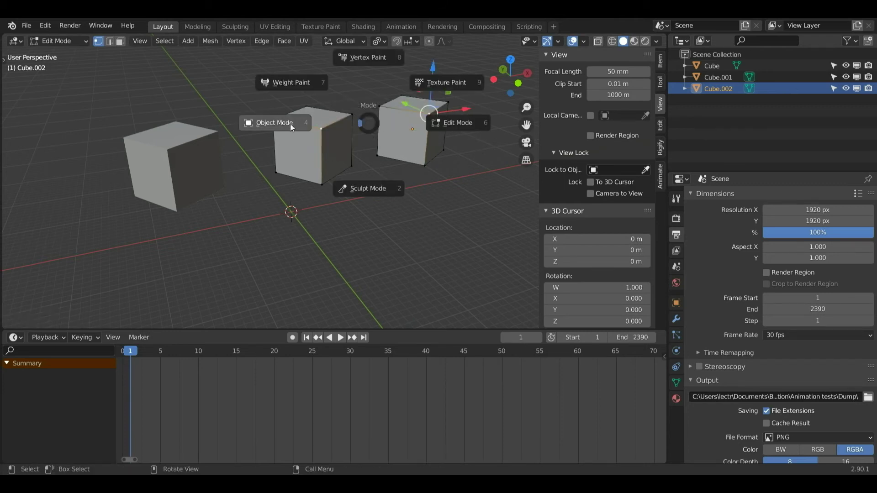
click(264, 132)
Move the original left cube's geometry along Z in Edit Mode, then return to Object Mode
click(159, 149)
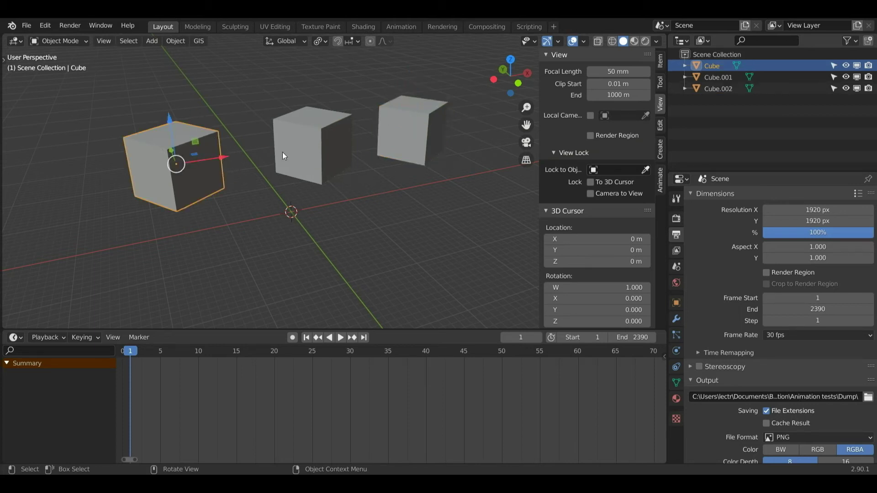
key(ctrl+Tab)
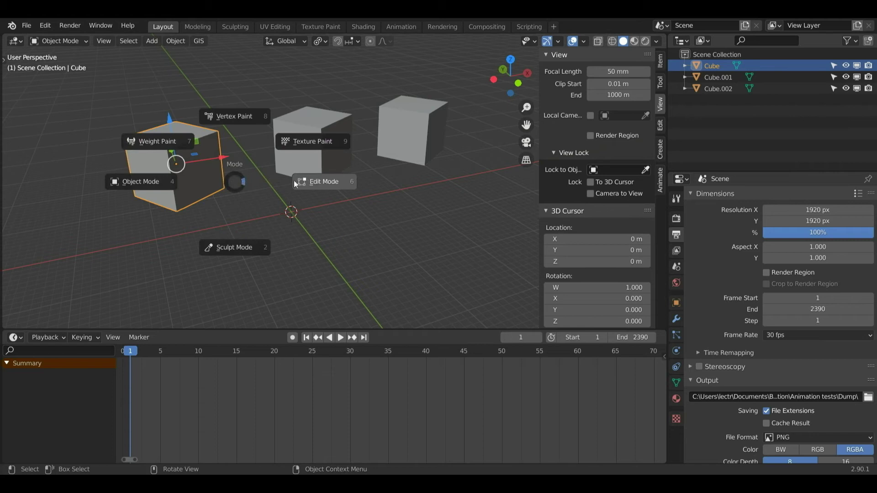
click(309, 182)
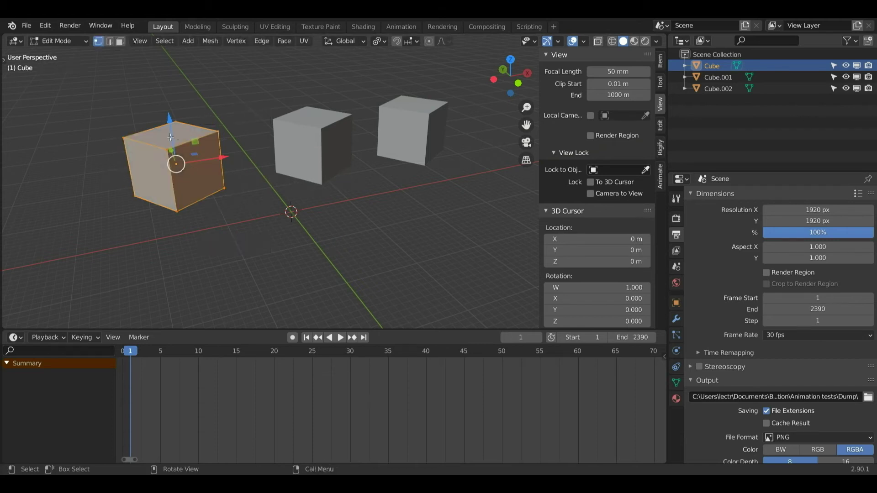
key(g)
key(z)
click(263, 125)
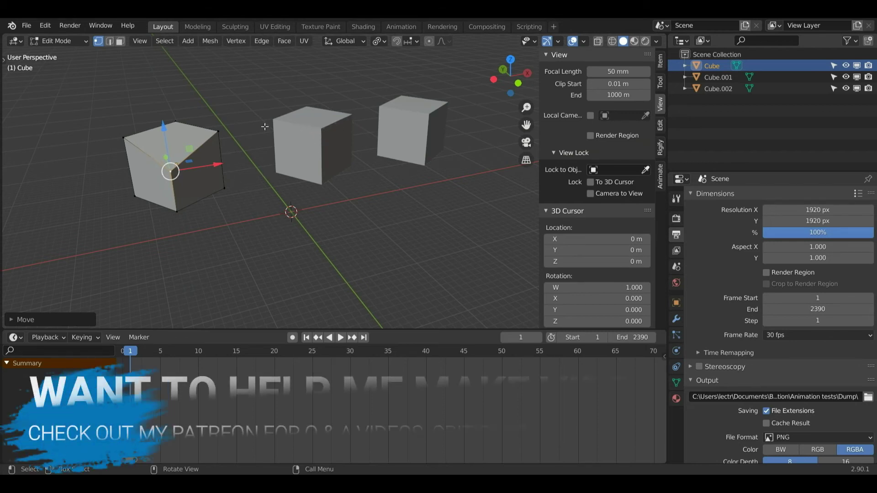
key(Tab)
click(322, 136)
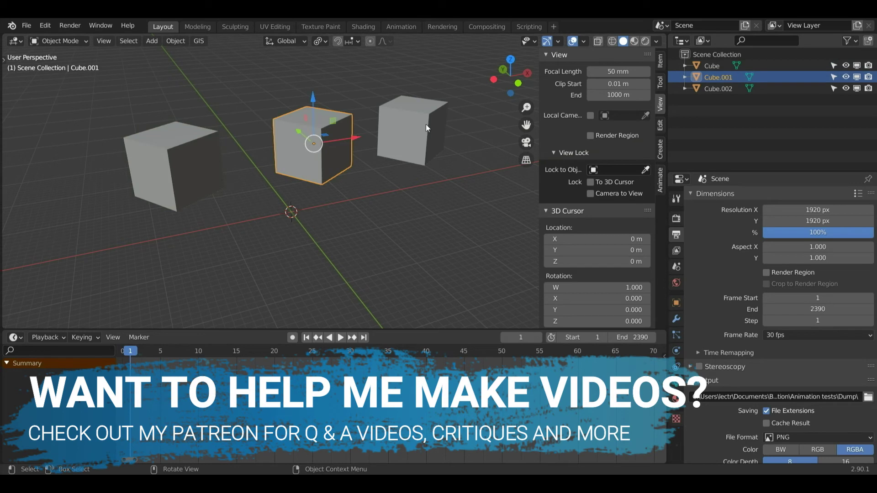
Select all three cubes, adding the middle and right cubes to the left one
click(426, 127)
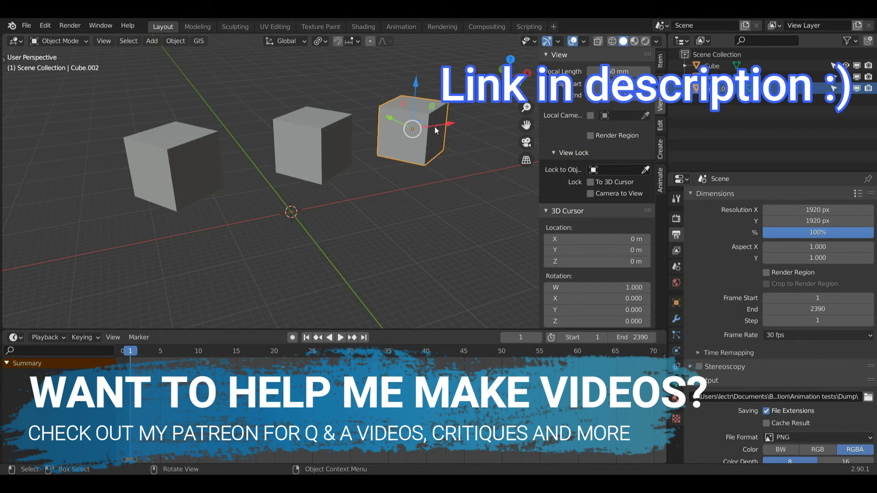
click(332, 125)
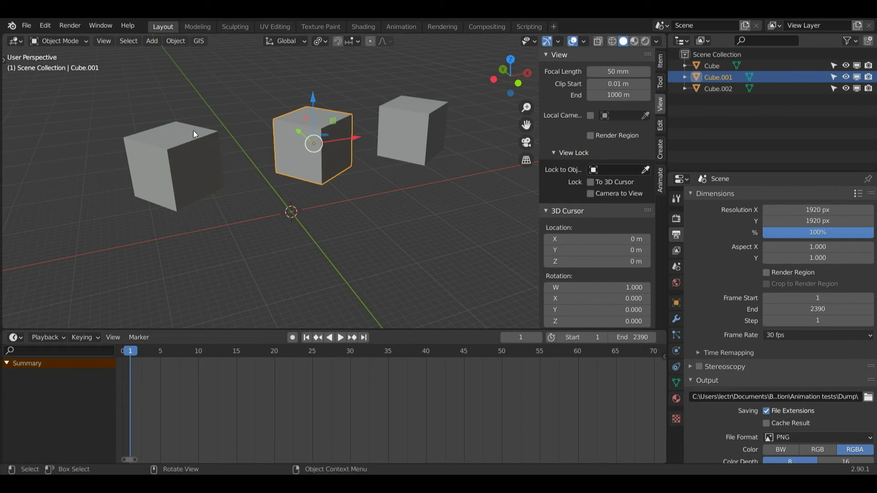
click(174, 172)
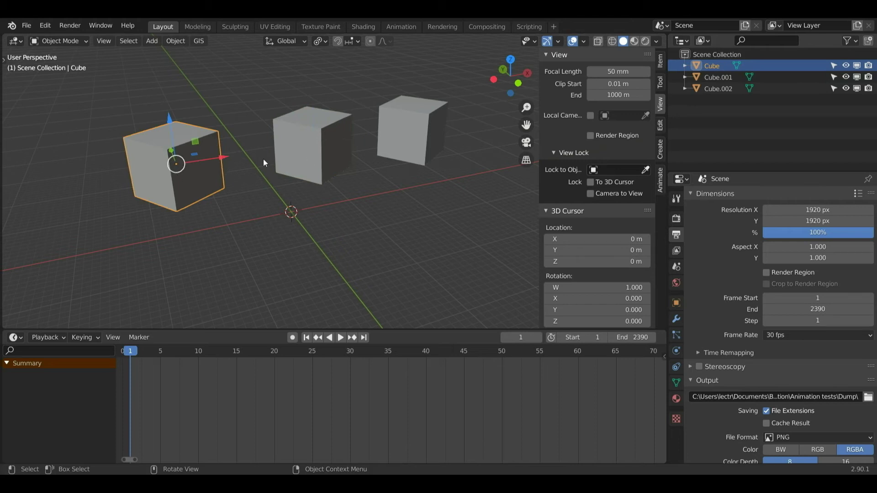
shift+click(314, 149)
shift+click(420, 125)
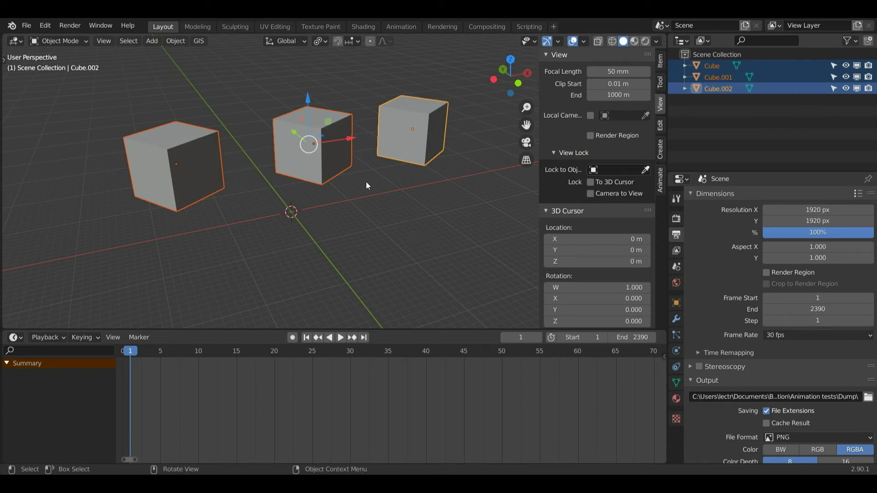
Delete all three cubes, orbit the empty scene, and glance through the Edit menu
key(x)
click(348, 182)
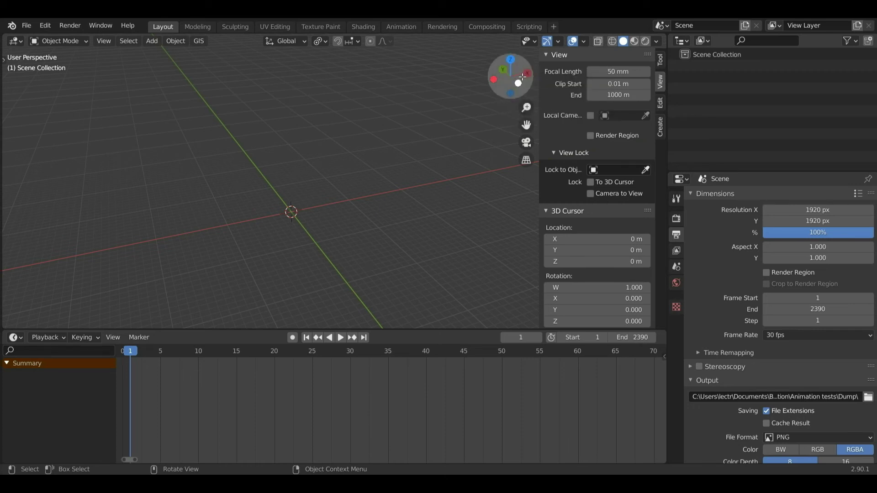
drag(520, 74, 511, 91)
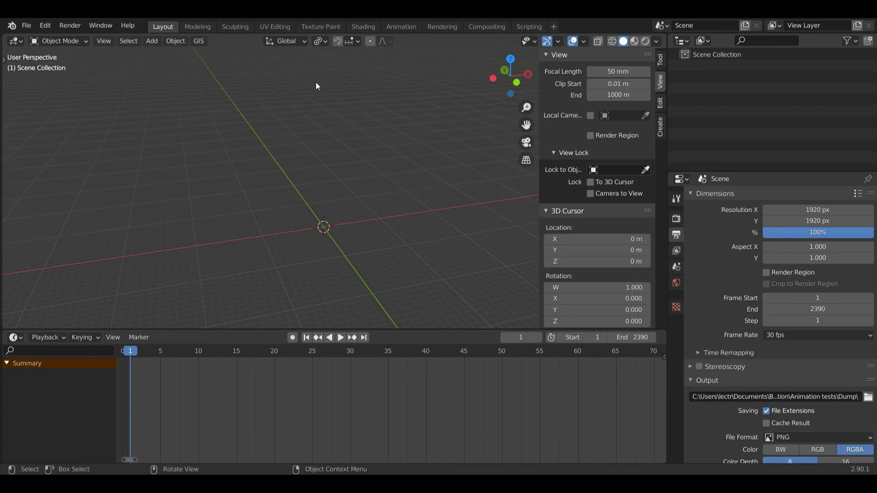
click(50, 25)
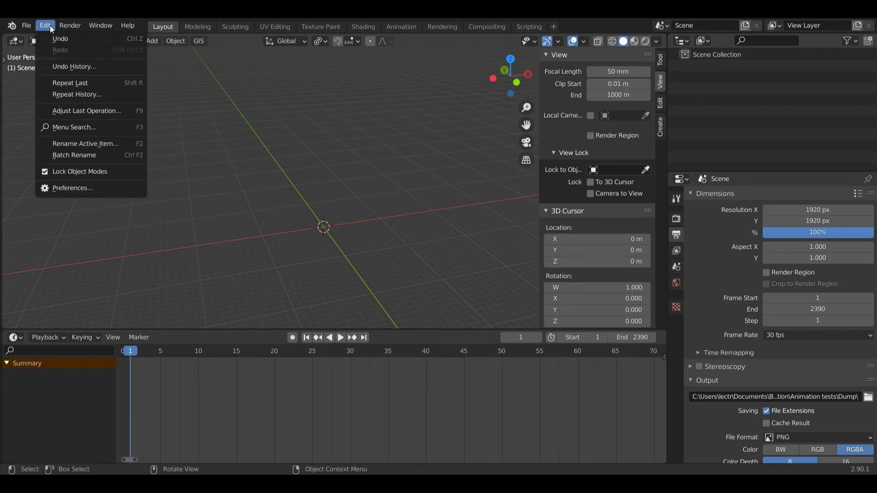
click(58, 188)
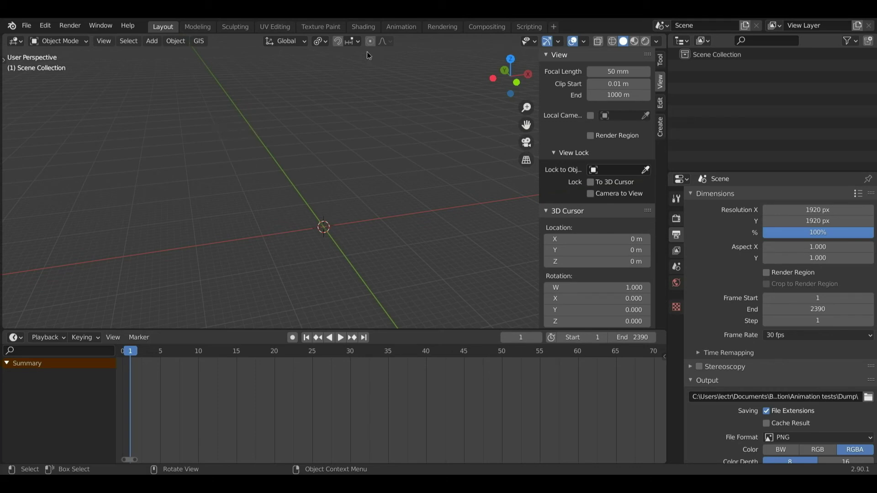
Orbit the empty grid with Alt axis snapping, then zoom in on it
key(alt)
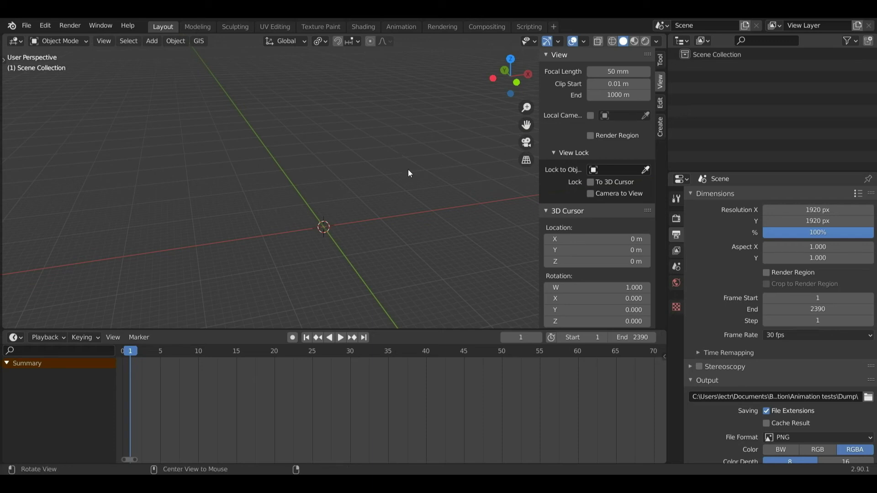
alt+drag(409, 174, 359, 223)
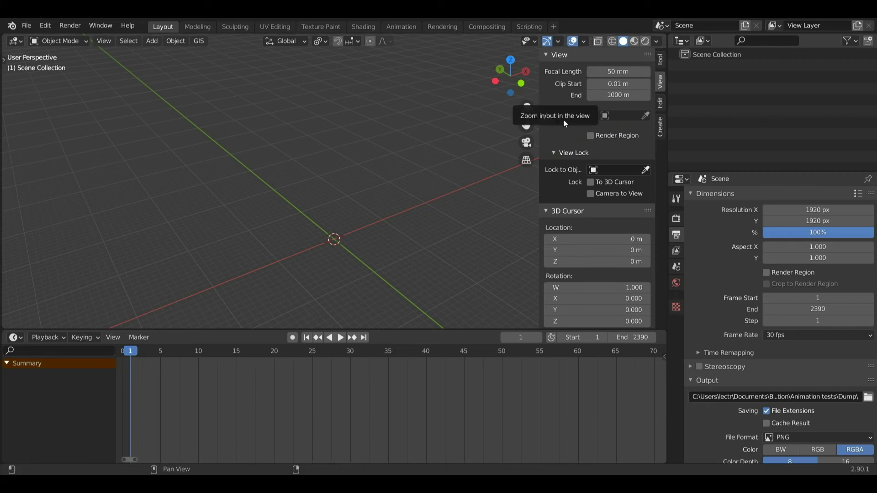
drag(526, 107, 526, 125)
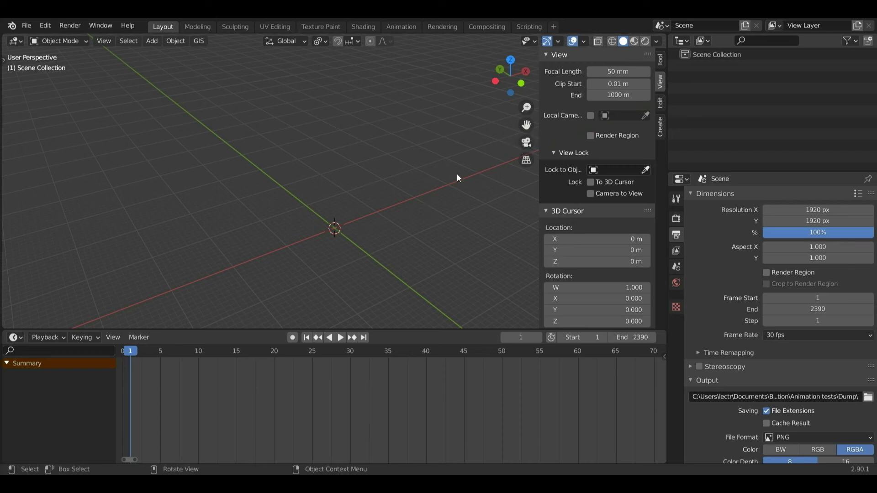
Add a Camera object via Shift+A and zoom in on it
key(shift)
key(shift+a)
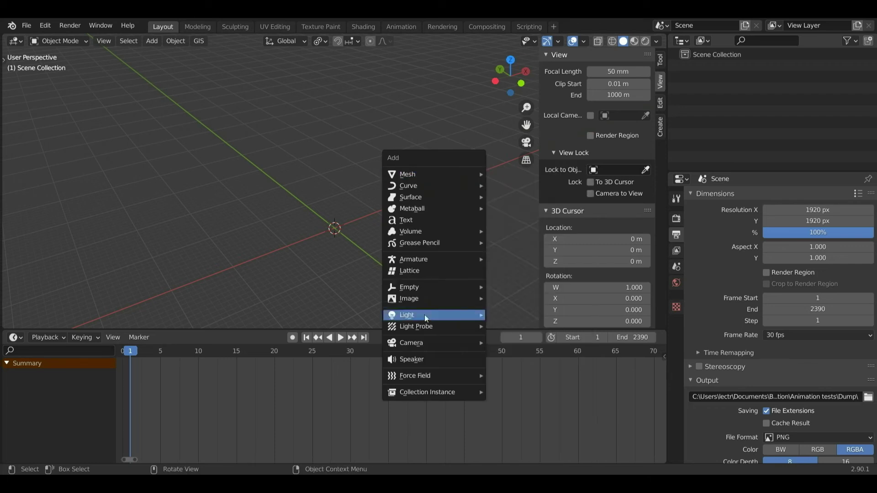
mouse_move(419, 346)
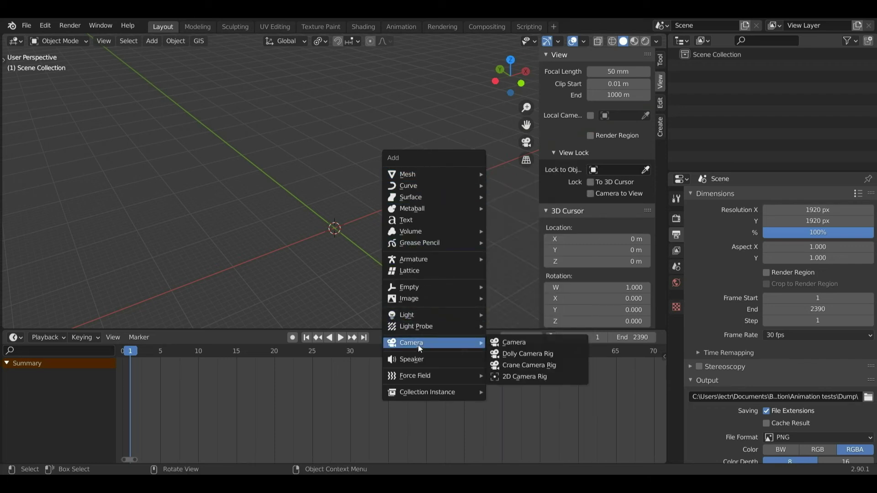
click(514, 343)
drag(526, 107, 502, 127)
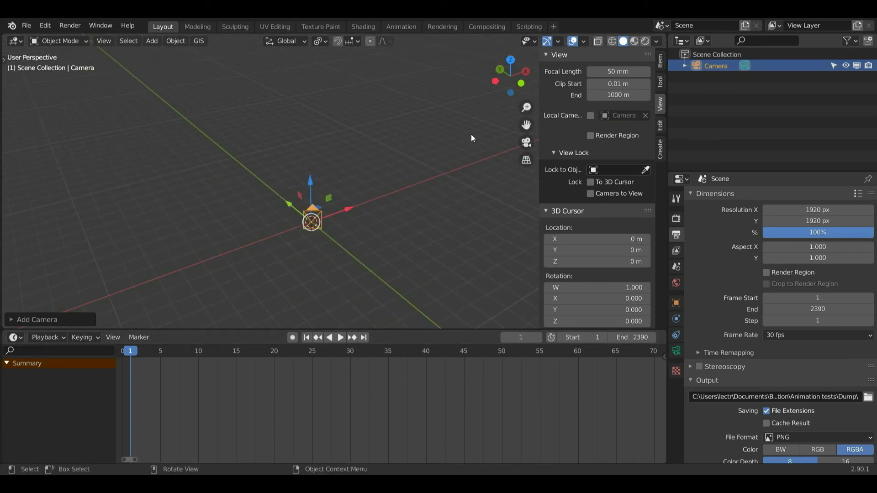
Rotate the camera around Z and raise it along Z above the grid
key(r)
key(z)
key(Return)
key(g)
key(z)
click(429, 224)
Scale the camera up, orbit around it from several sides, then view through the camera
key(s)
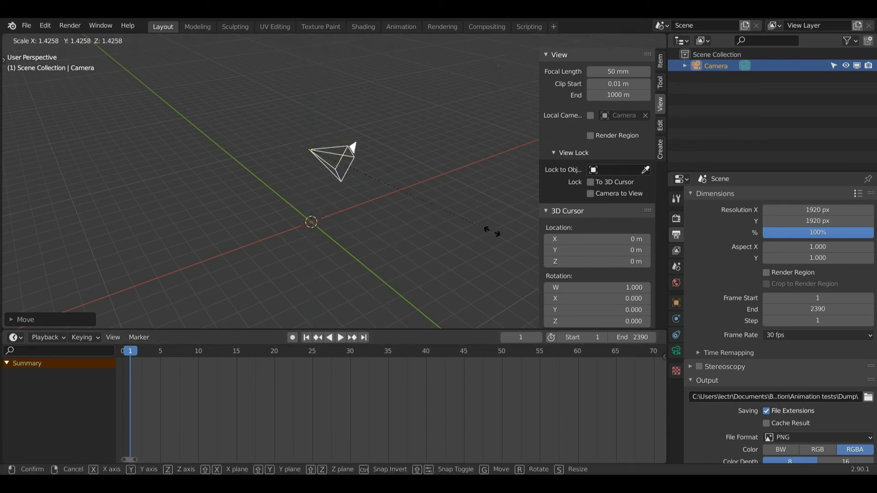
click(489, 215)
mouse_move(513, 69)
mouse_down()
mouse_move(580, 66)
mouse_move(493, 73)
mouse_move(521, 74)
mouse_move(493, 74)
mouse_move(514, 68)
mouse_up()
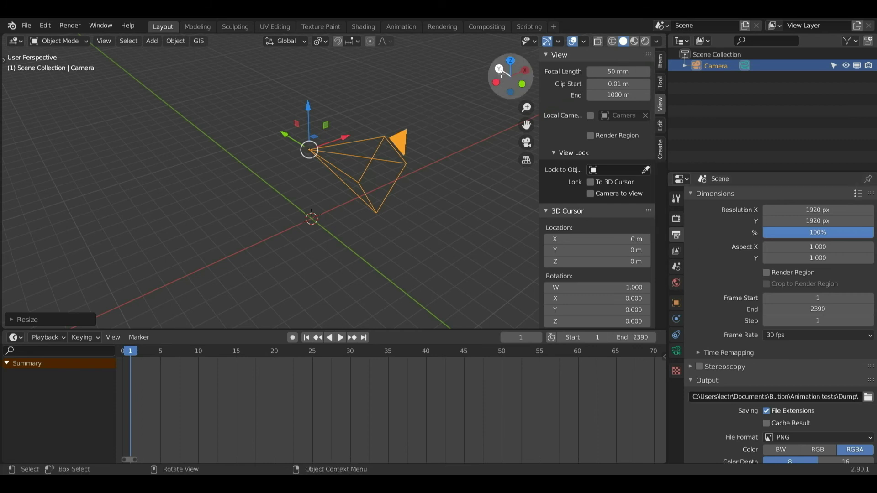
drag(501, 73, 521, 75)
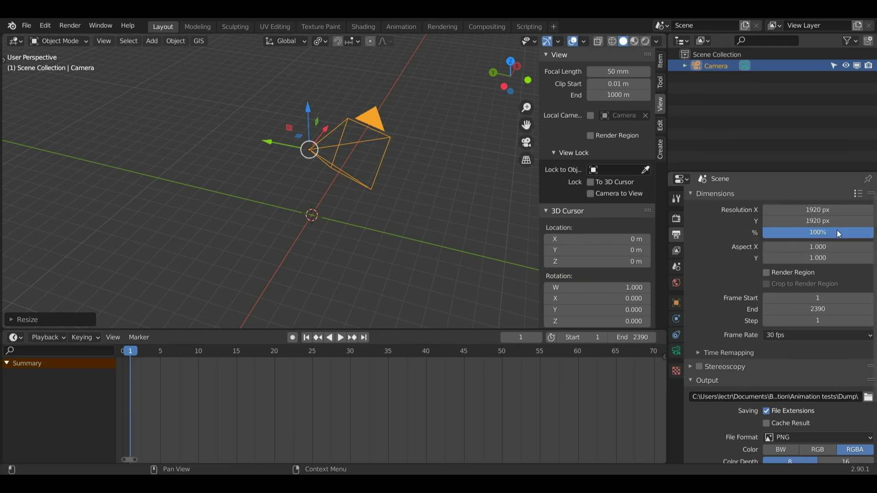
drag(510, 73, 503, 74)
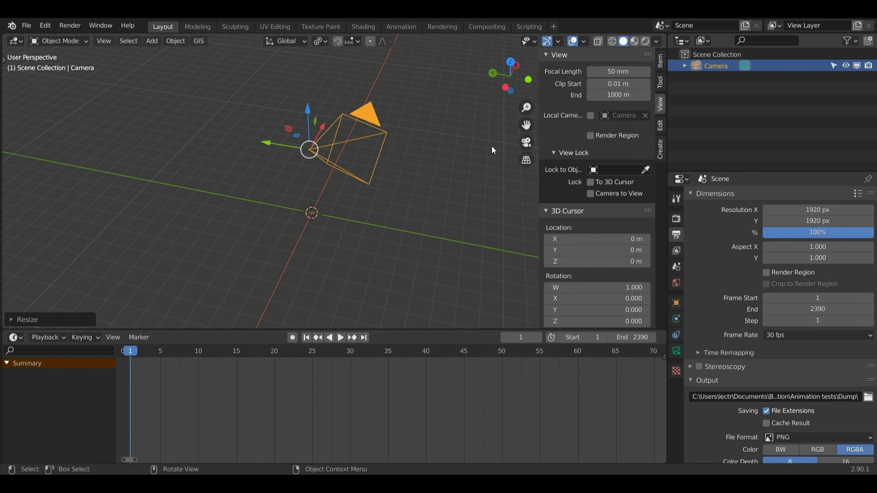
click(527, 142)
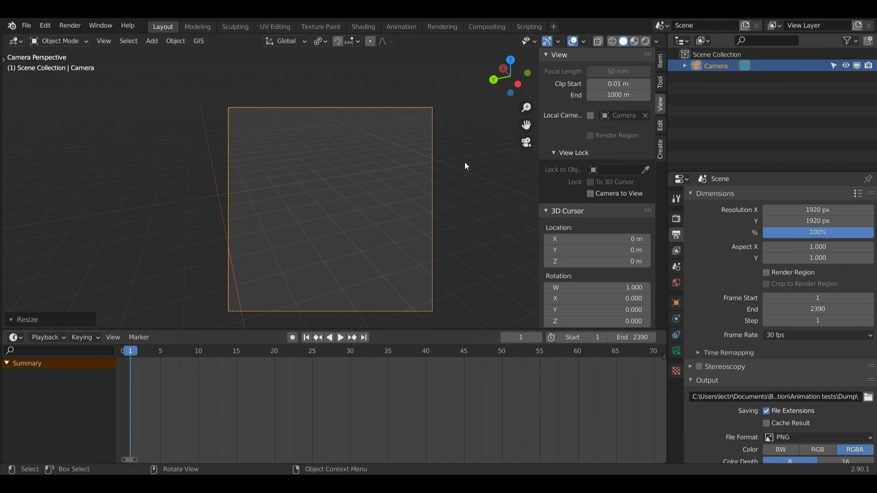
Move the camera to a new position, constrained along the Y axis
key(g)
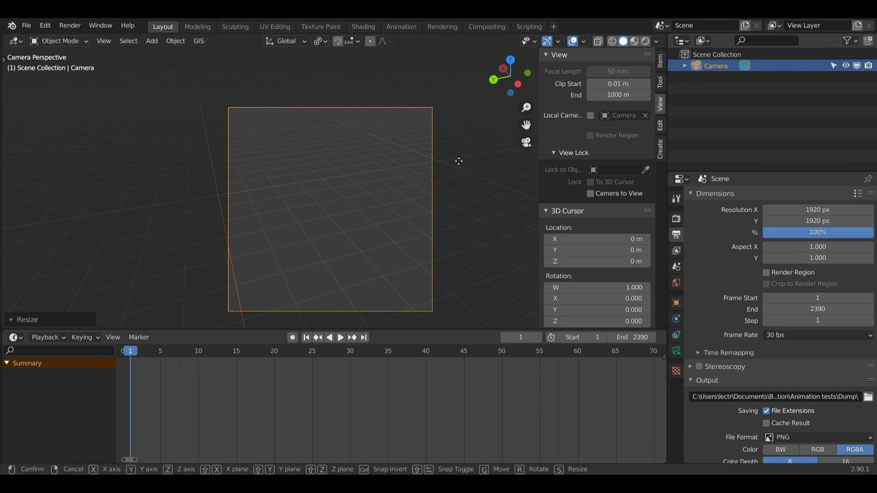
key(z)
key(x)
key(y)
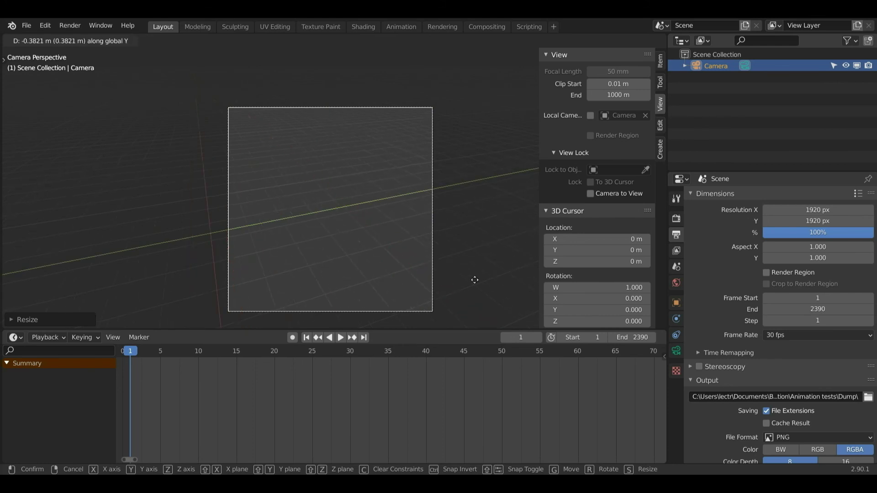
click(369, 263)
Tilt the camera, cancel a scale, orbit out, and return to camera view with Numpad 0
key(r)
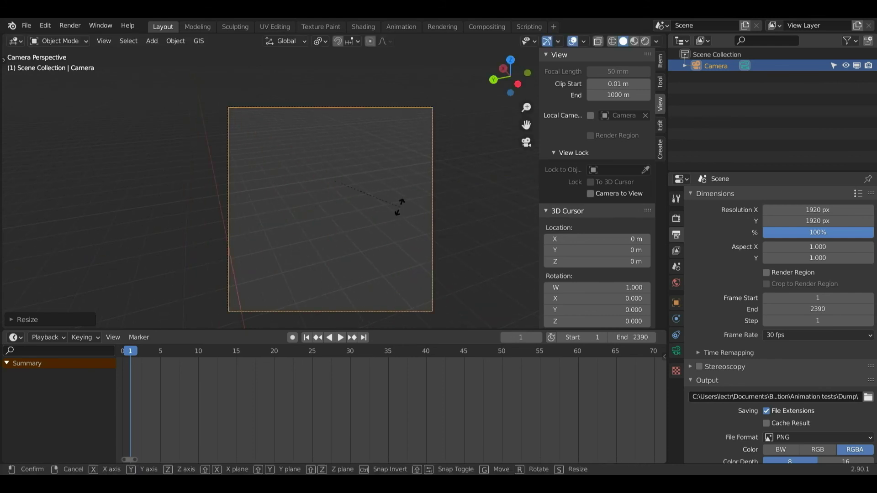
click(423, 134)
key(s)
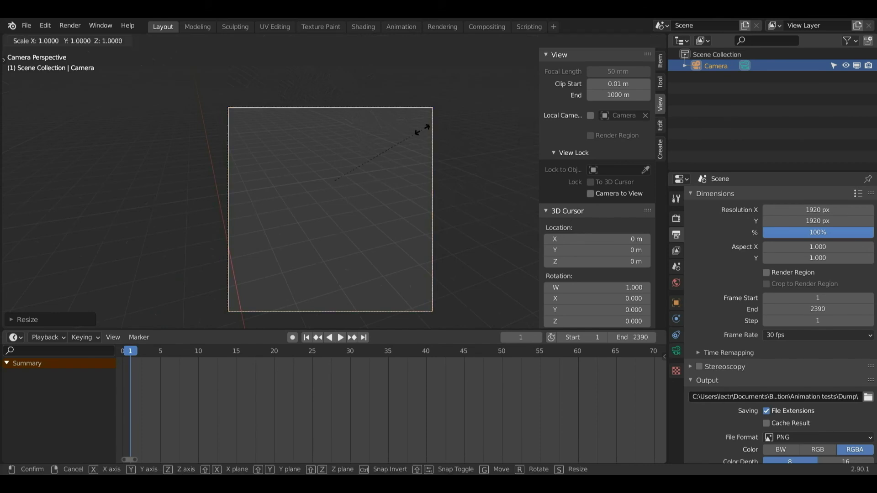
key(Escape)
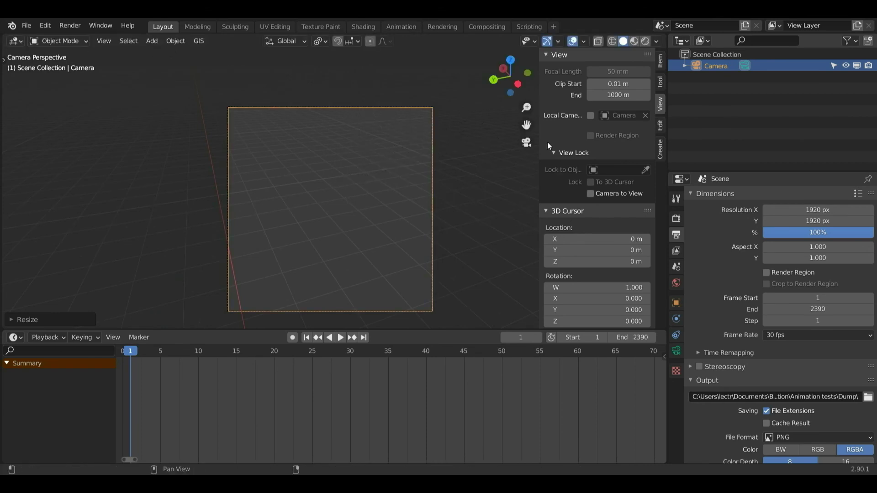
mouse_move(510, 75)
mouse_down()
mouse_move(481, 85)
mouse_move(519, 74)
mouse_up()
key(KP_0)
Tick Camera to View under View Lock in the N sidebar, then orbit to reframe the shot
key(n)
key(n)
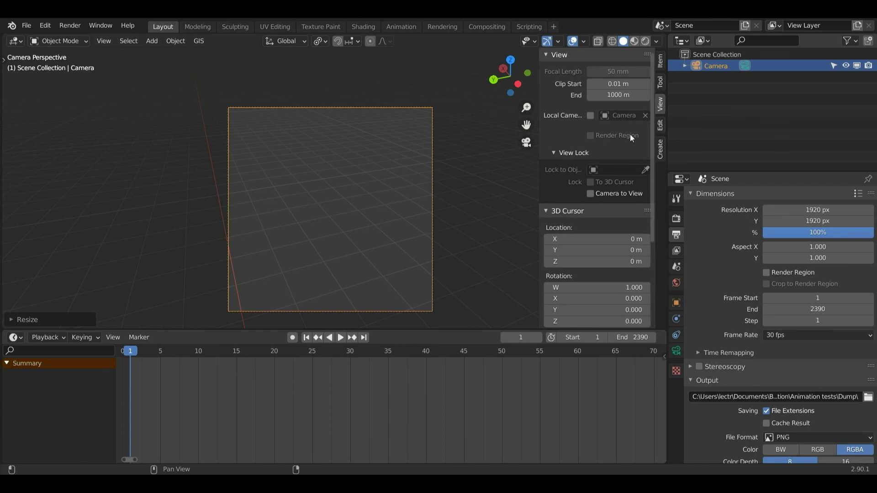
click(555, 153)
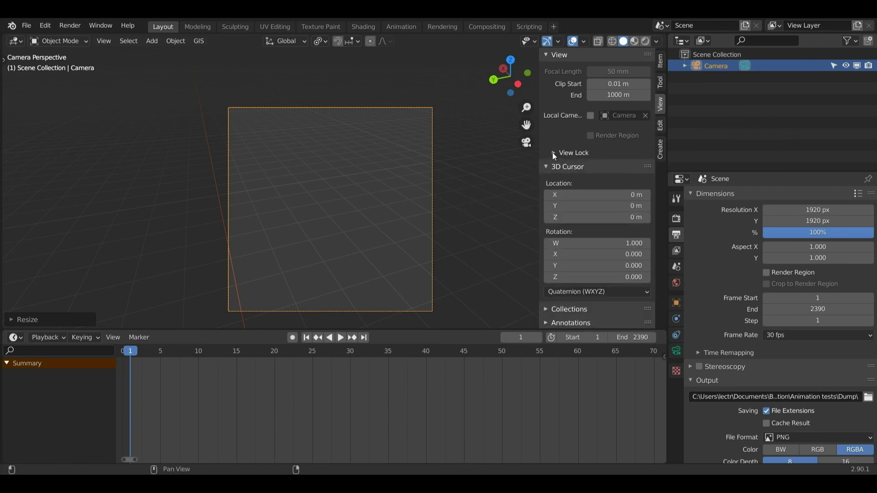
click(553, 154)
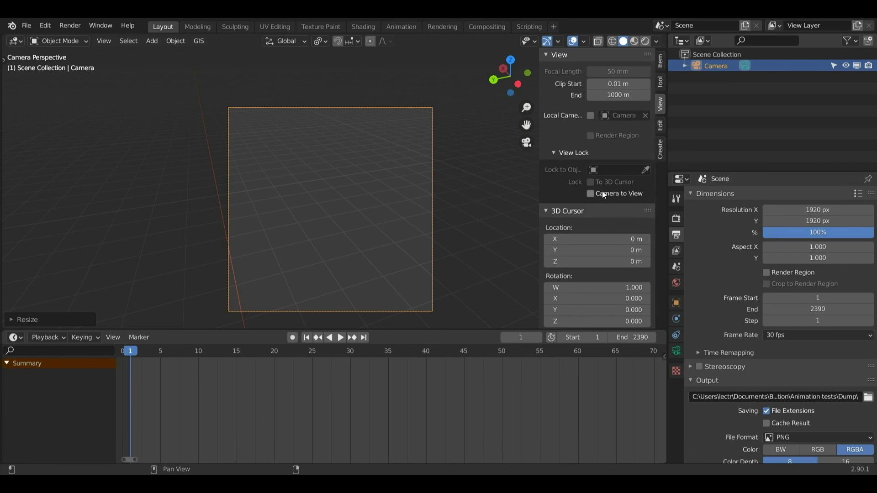
click(590, 193)
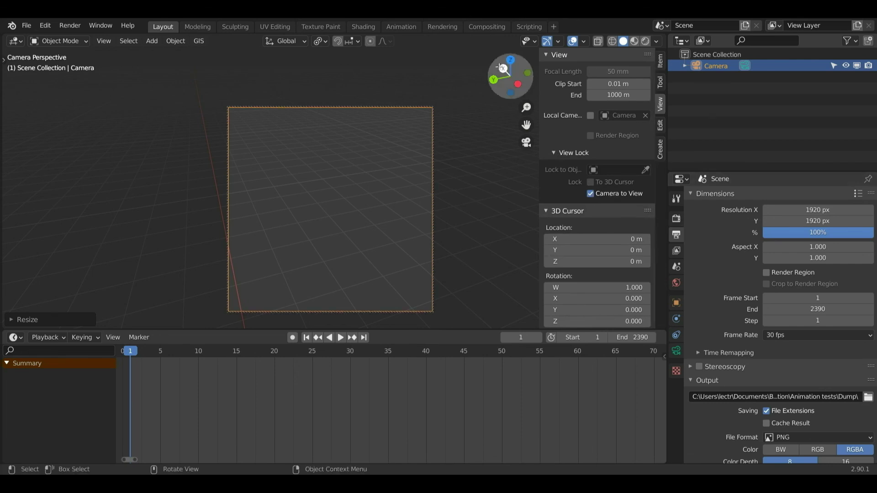
drag(503, 69, 497, 87)
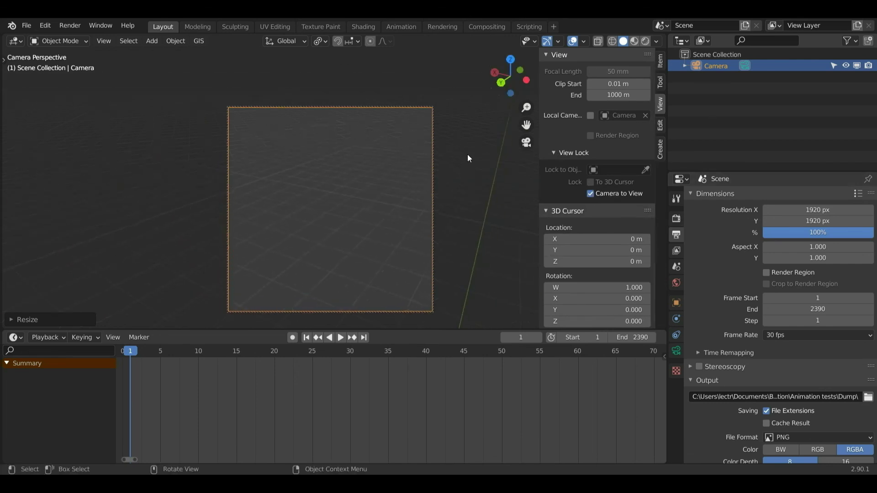
click(468, 158)
drag(503, 74, 543, 76)
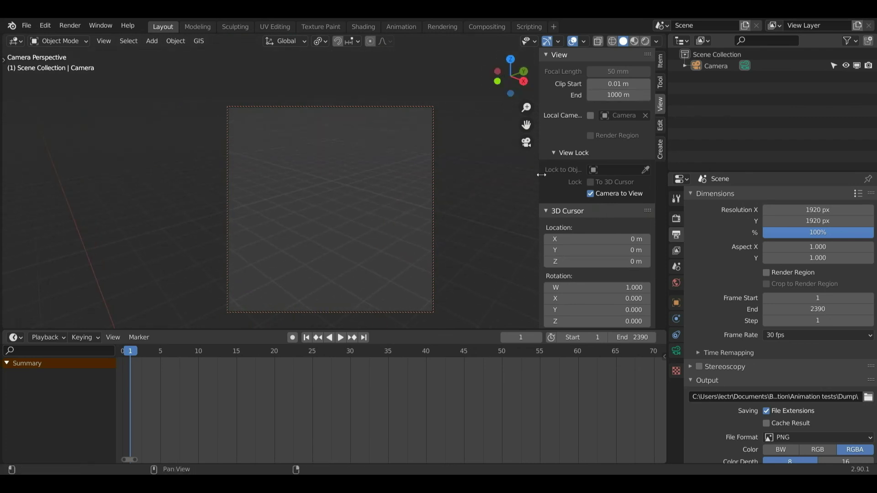
Turn off Camera to View, orbit out of the camera view, pan, and switch to orthographic
click(589, 193)
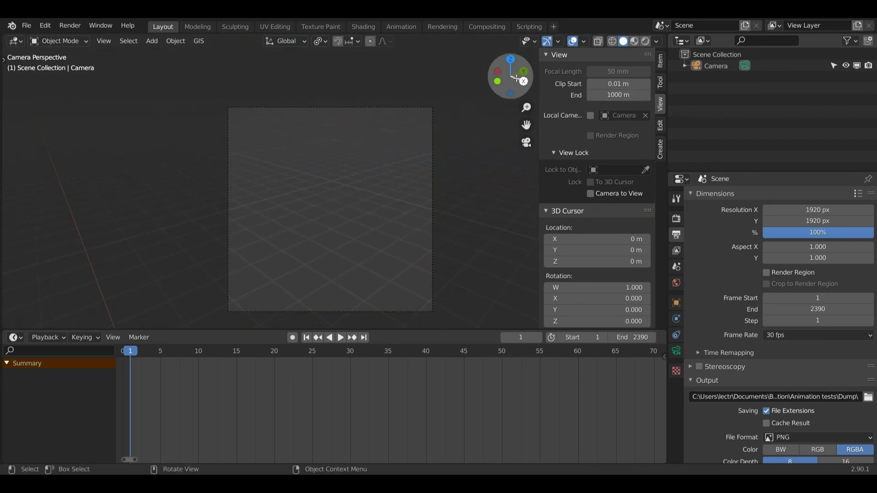
drag(516, 79, 526, 132)
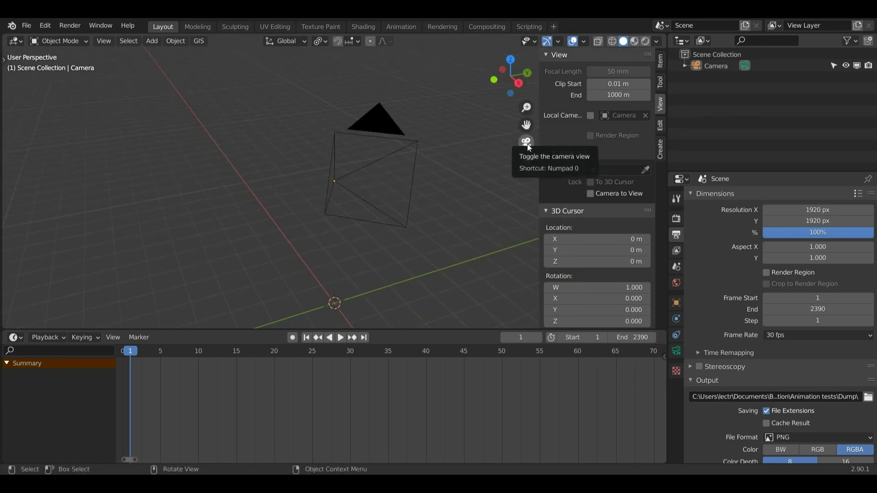
middle_drag(527, 144, 532, 161)
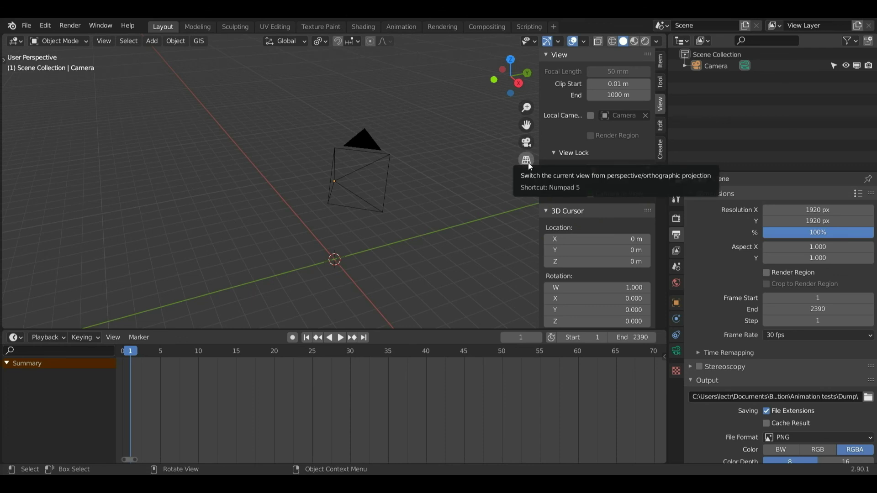
click(528, 163)
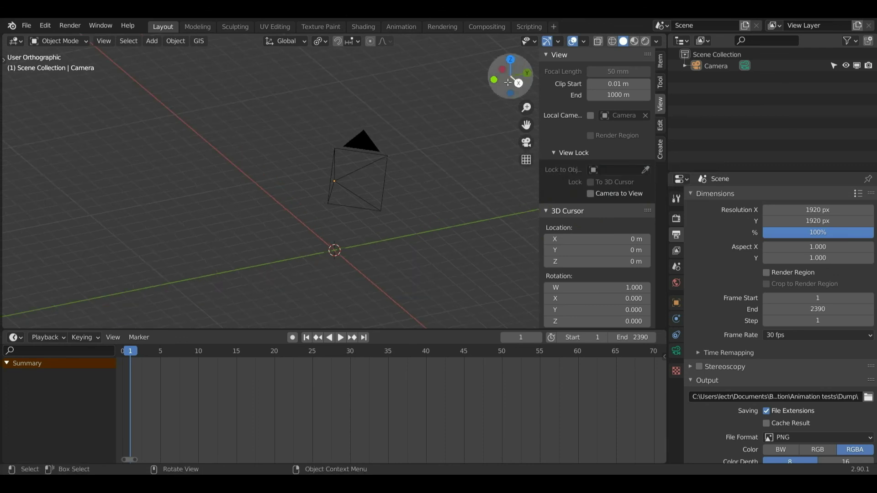